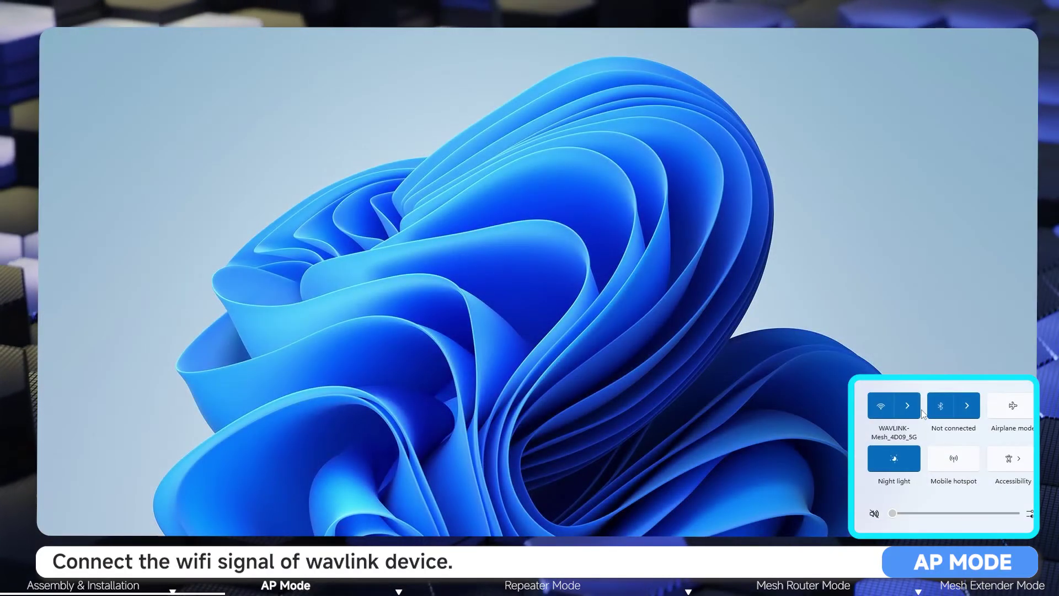
Step: Join the open WAVLINK-AX_C5B2 Wi-Fi network from Windows Quick Settings
{"action": "left_click", "coordinate": [915, 409]}
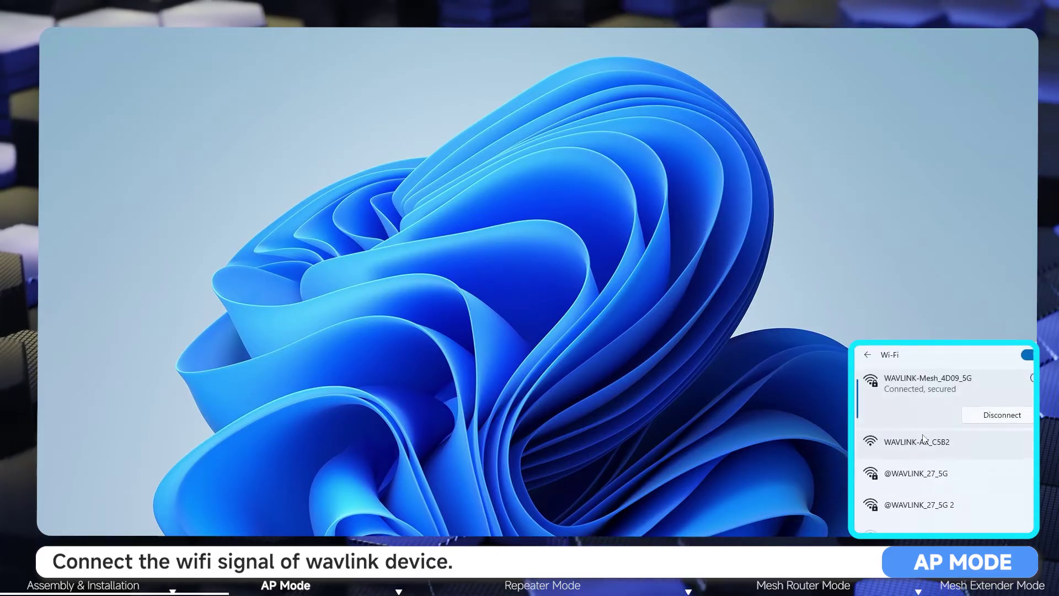
{"action": "left_click", "coordinate": [923, 437]}
{"action": "left_click", "coordinate": [975, 484]}
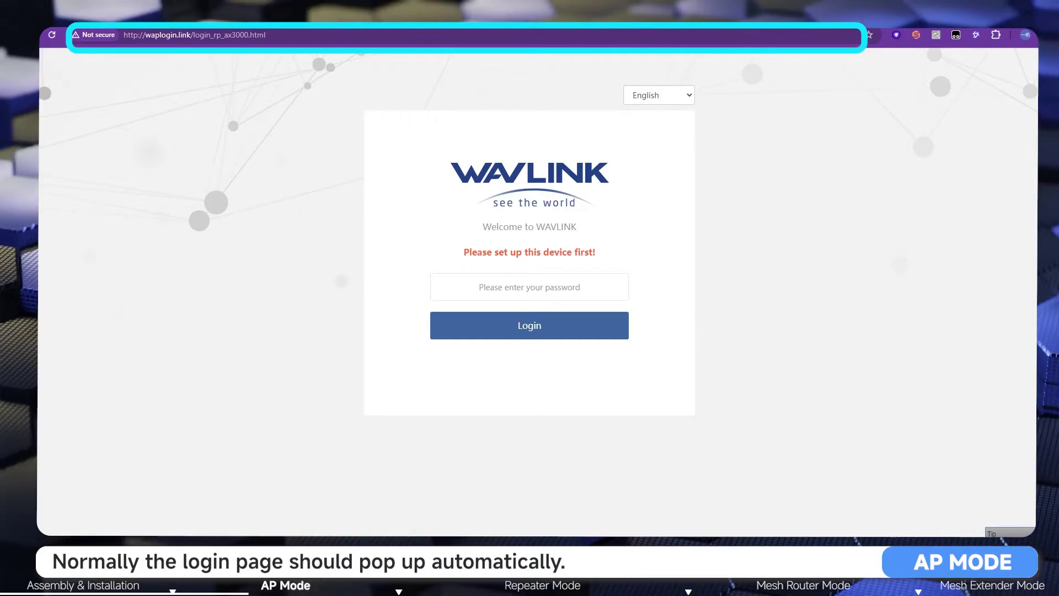
Step: Load the router's management page at 192.168.30.1
{"action": "left_click", "coordinate": [163, 37]}
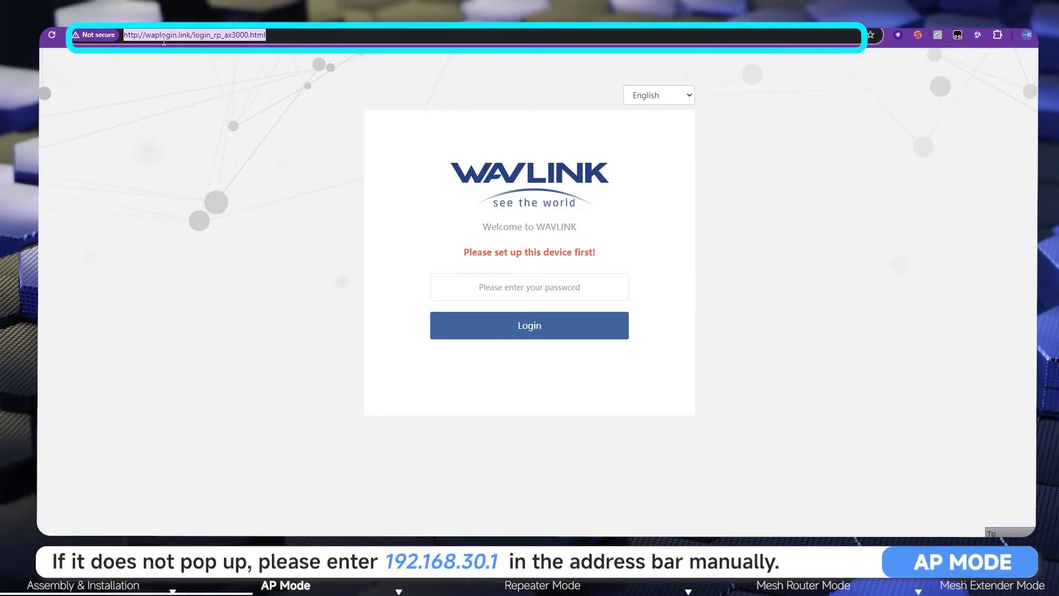
{"action": "type", "text": "192.1"}
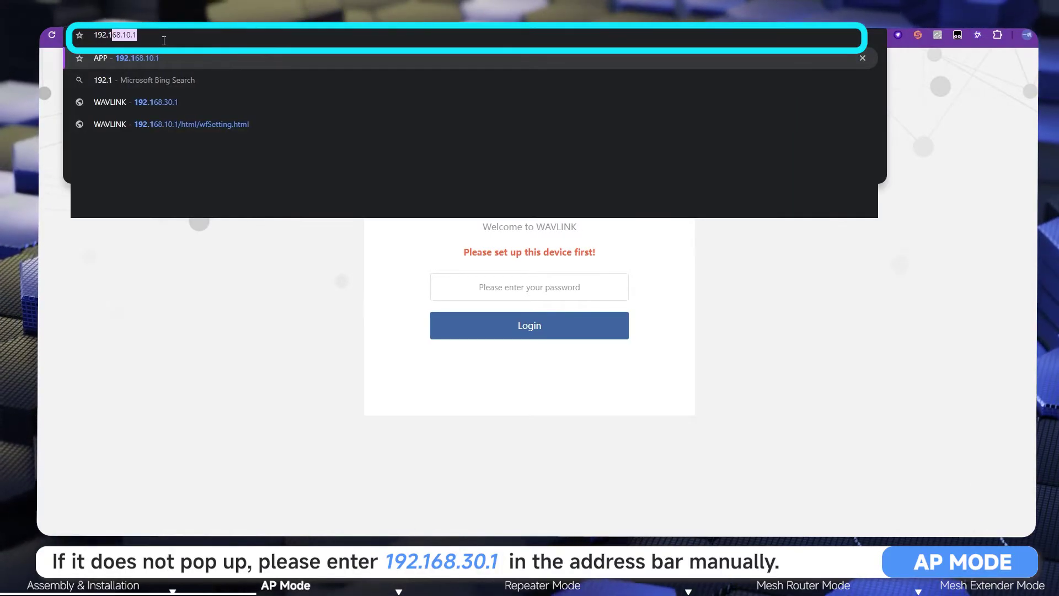
{"action": "type", "text": "68."}
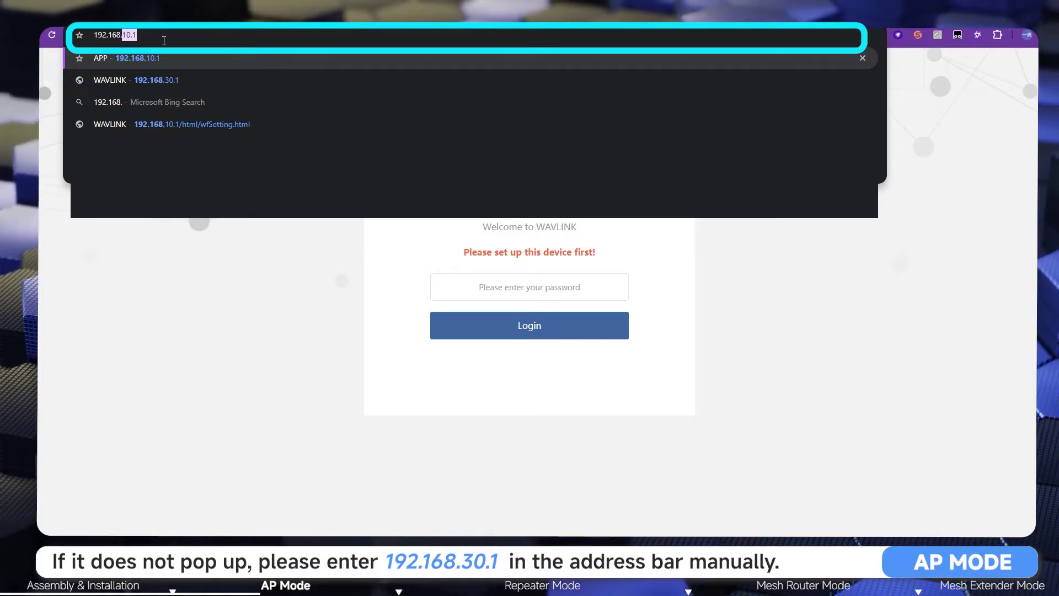
{"action": "type", "text": "30"}
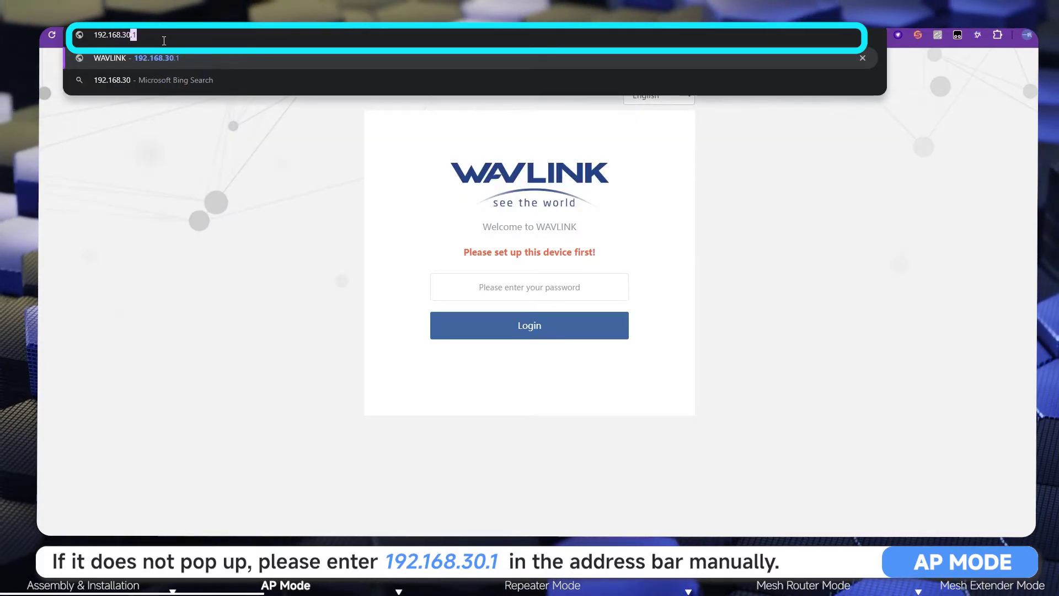
{"action": "type", "text": ".1"}
{"action": "key", "text": "Return"}
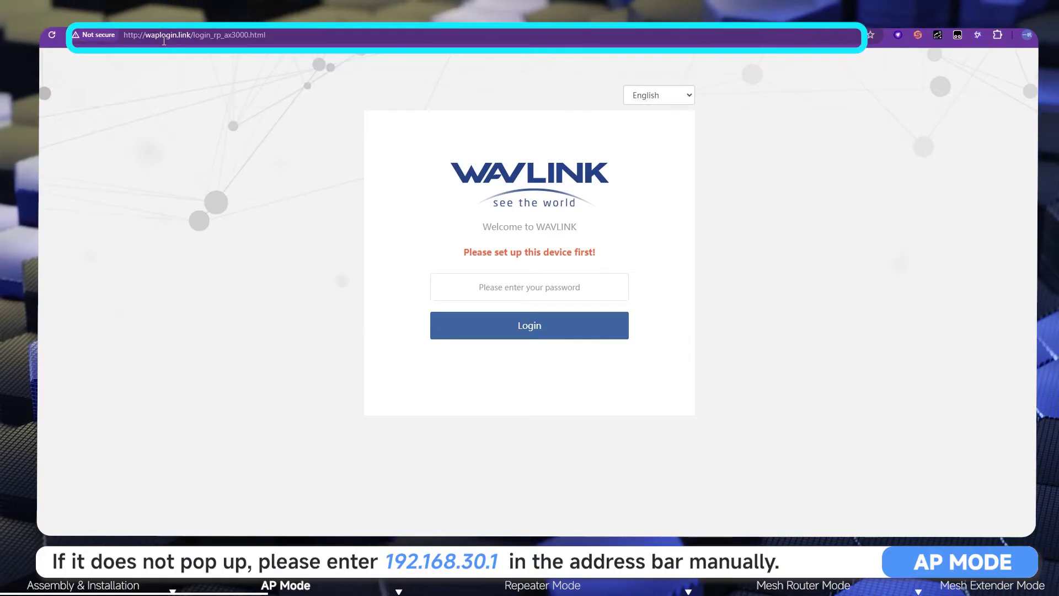
Step: Keep English as the page language and log in with the default password
{"action": "left_click", "coordinate": [669, 97]}
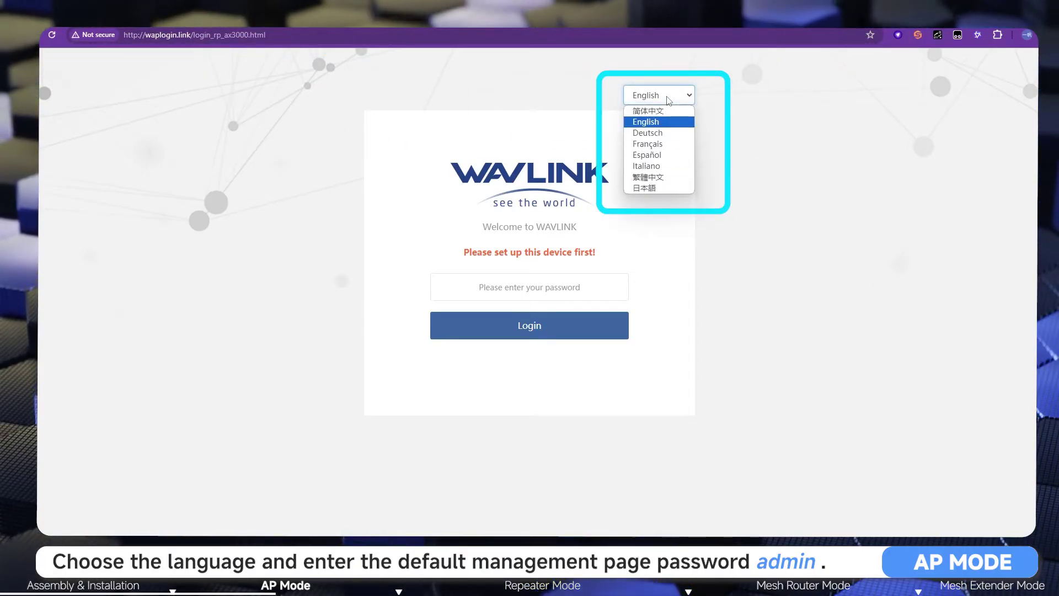
{"action": "left_click", "coordinate": [664, 123]}
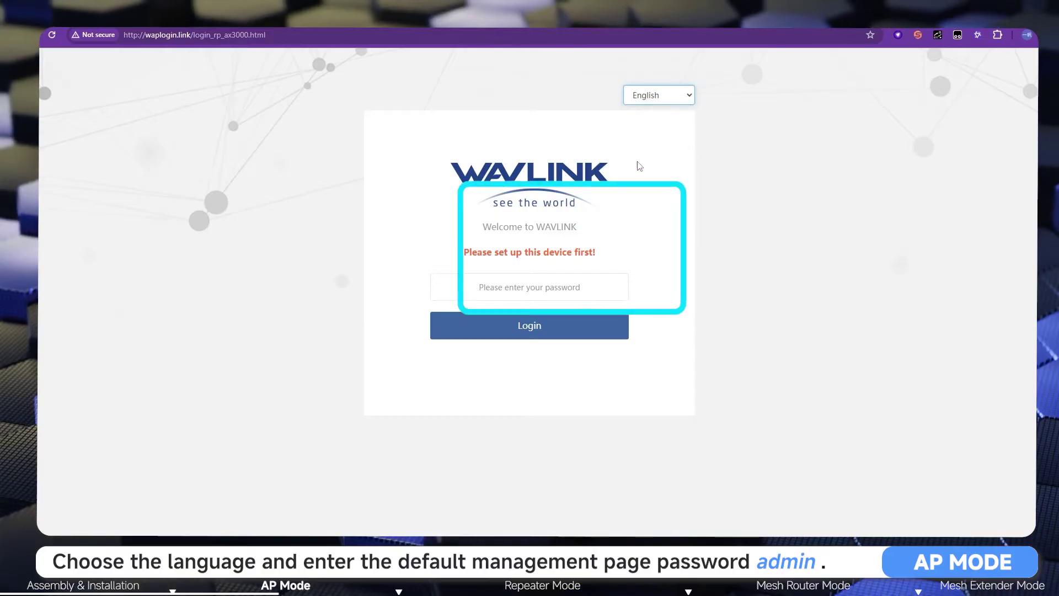
{"action": "left_click", "coordinate": [508, 287]}
{"action": "type", "text": "adm"}
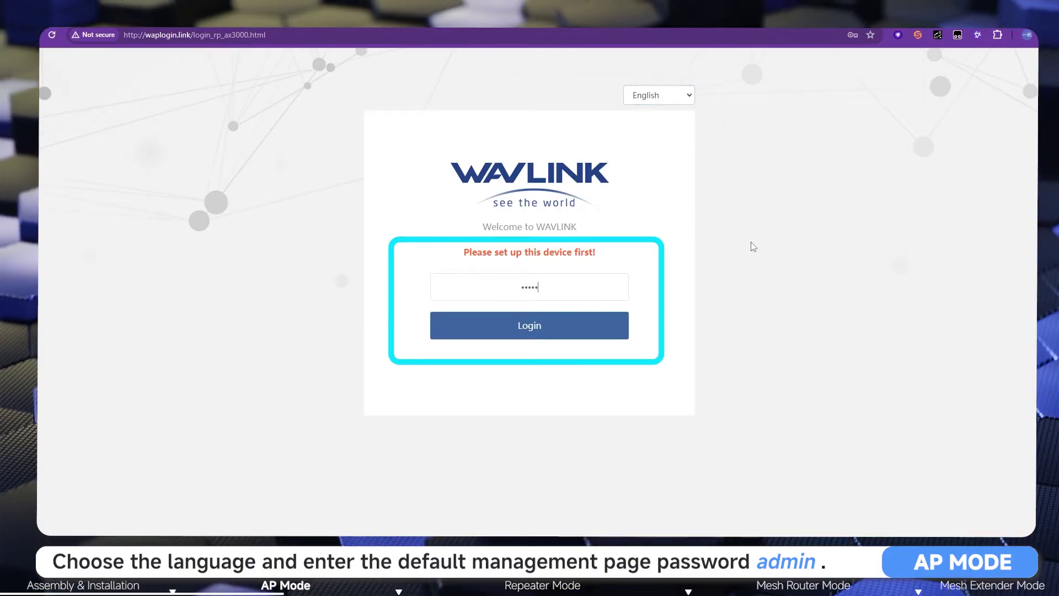
{"action": "left_click", "coordinate": [528, 325]}
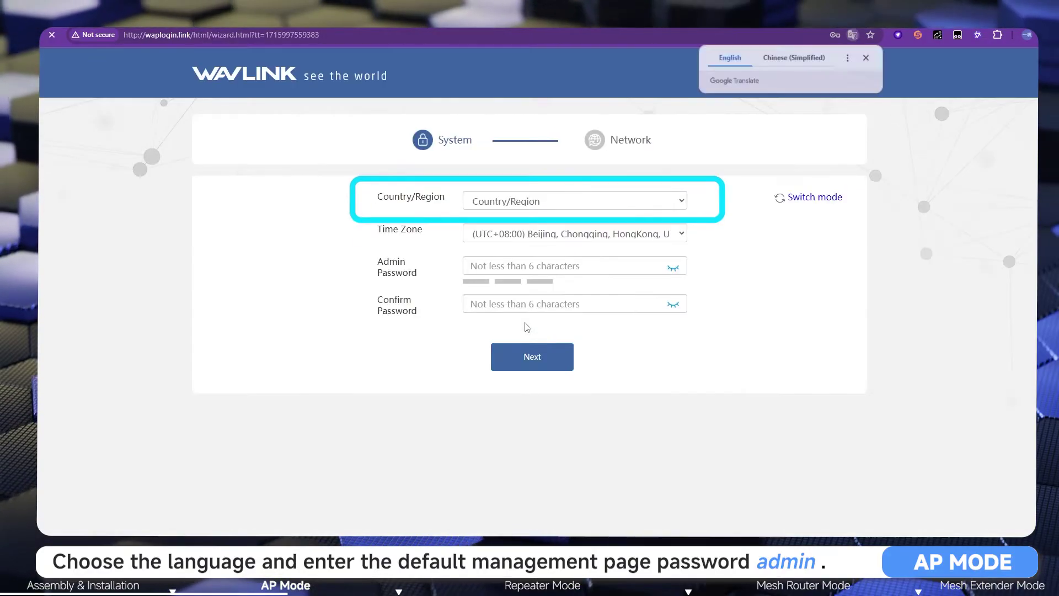
Step: Set Country/Region to Global, enter and confirm a new admin password, and continue
{"action": "left_click", "coordinate": [611, 209]}
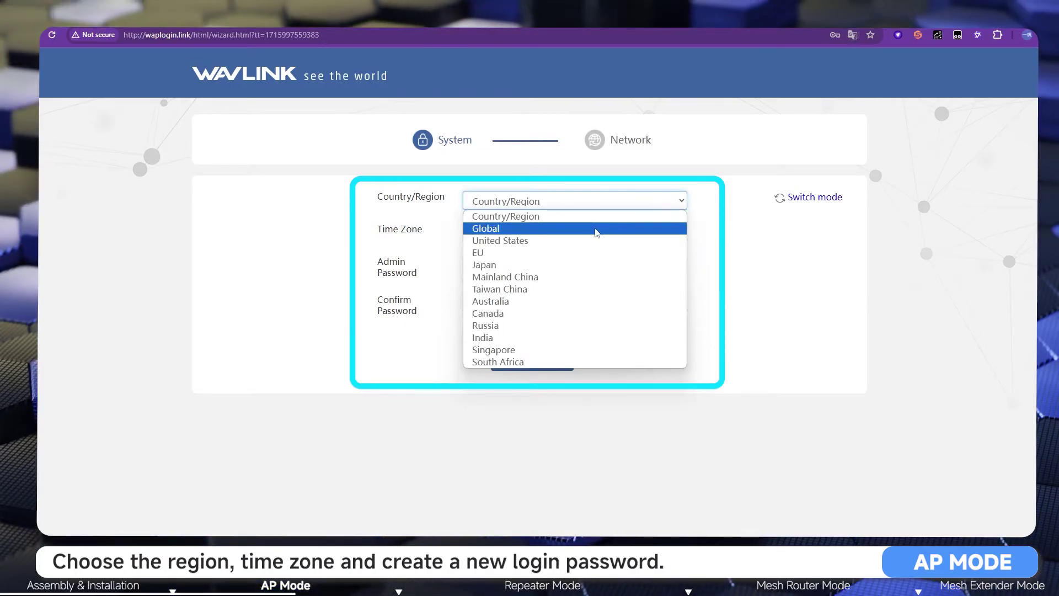
{"action": "left_click", "coordinate": [597, 228]}
{"action": "left_click", "coordinate": [600, 265]}
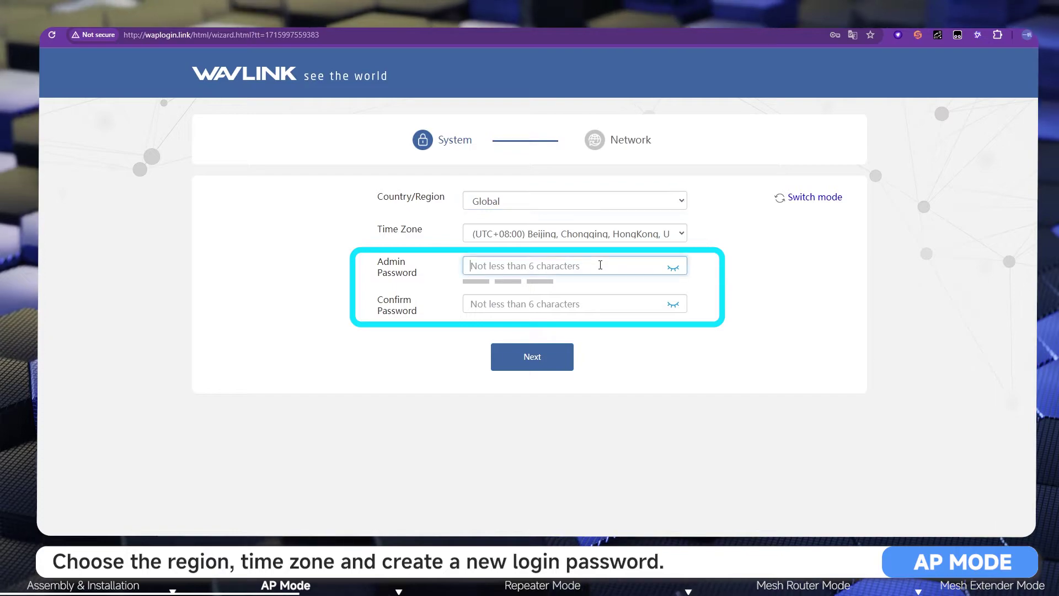
{"action": "type", "text": "•••••••"}
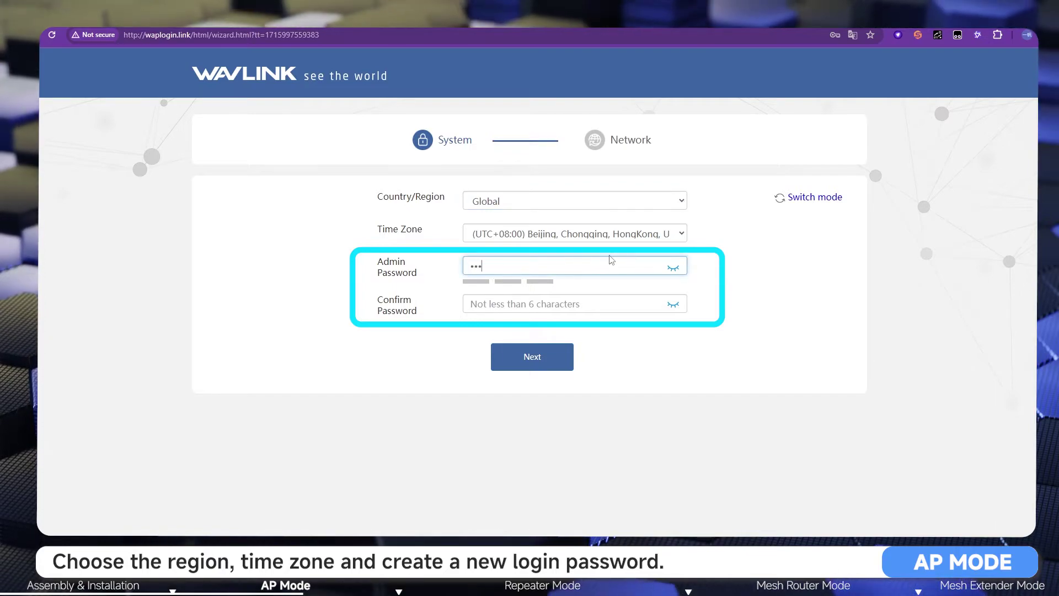
{"action": "type", "text": "•••"}
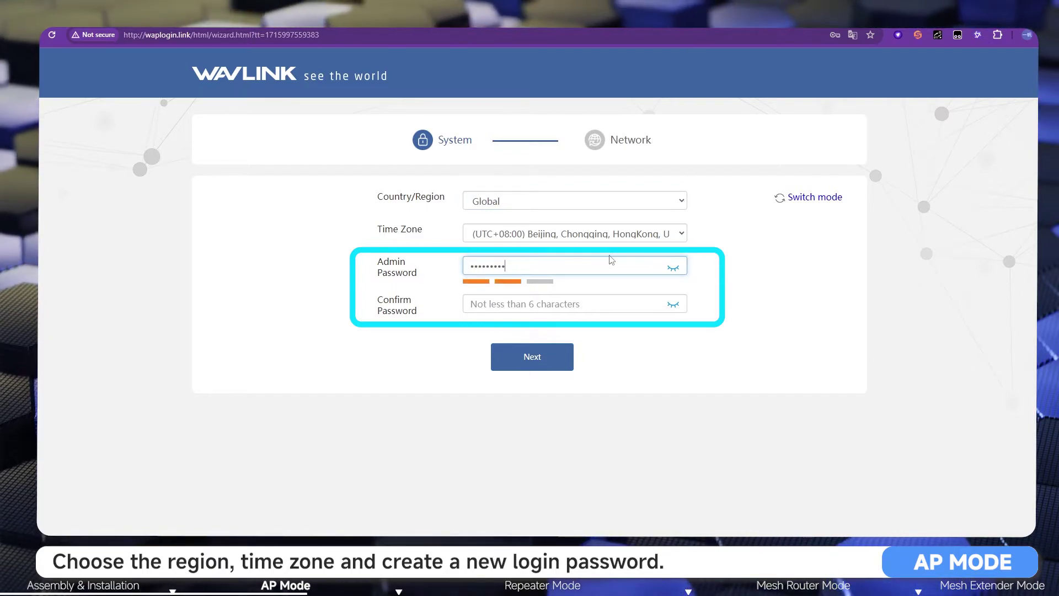
{"action": "left_click", "coordinate": [574, 301]}
{"action": "type", "text": "••••••••••"}
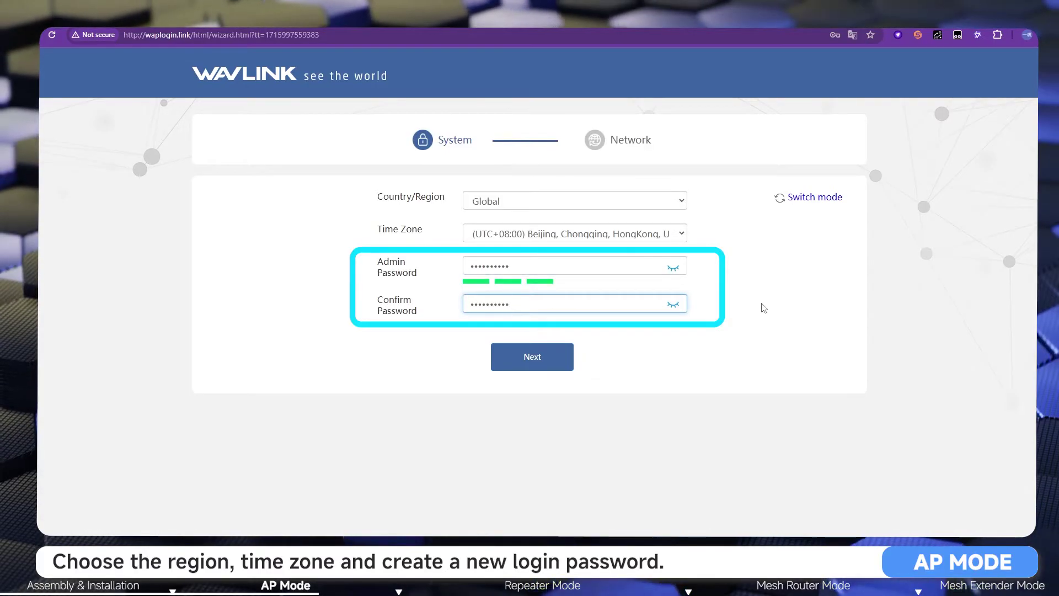
{"action": "left_click", "coordinate": [563, 362]}
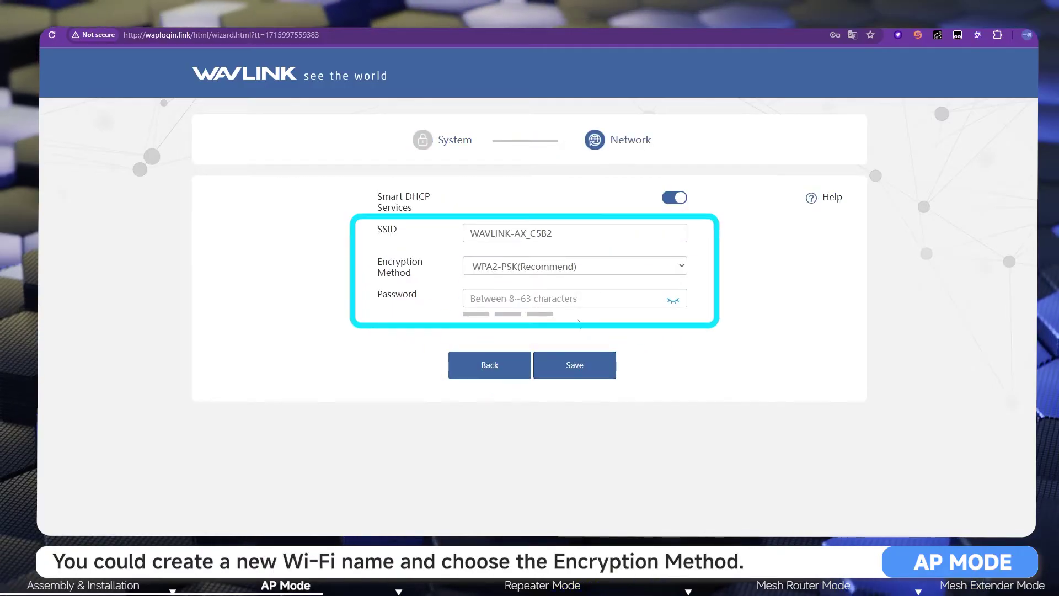
Step: Rename the SSID to Wavlink-test, keep WPA2-PSK(Recommend) encryption, and enter a Wi-Fi password
{"action": "left_click", "coordinate": [564, 301]}
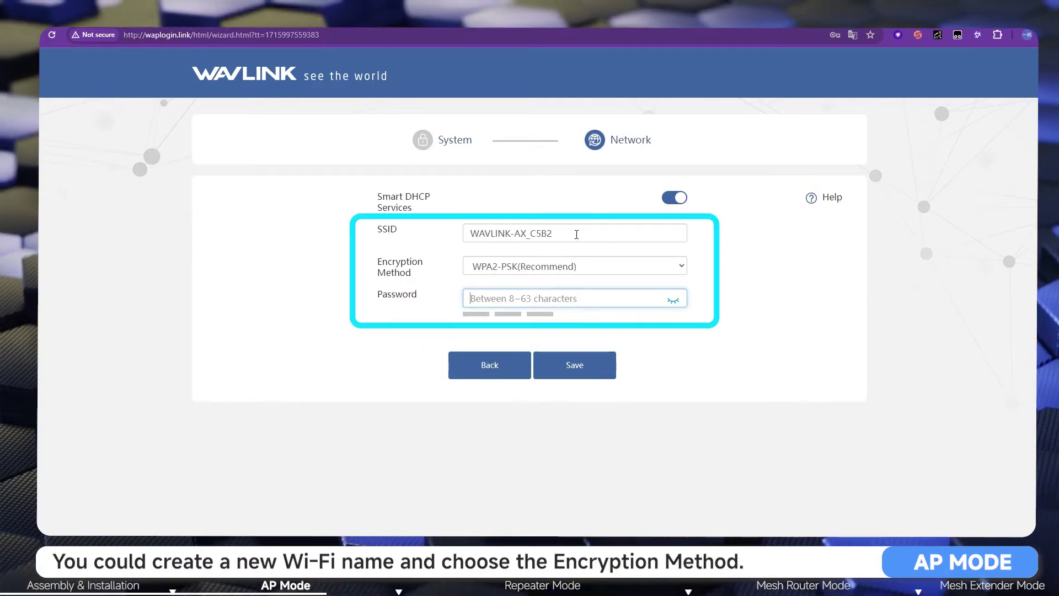
{"action": "left_click_drag", "start_coordinate": [576, 236], "coordinate": [469, 228]}
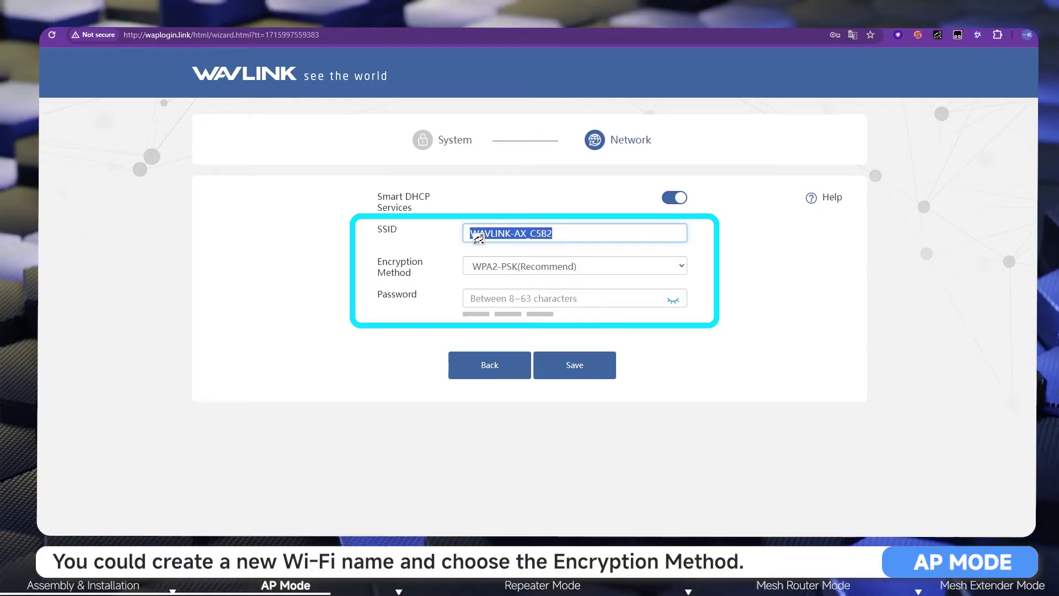
{"action": "type", "text": "Wa"}
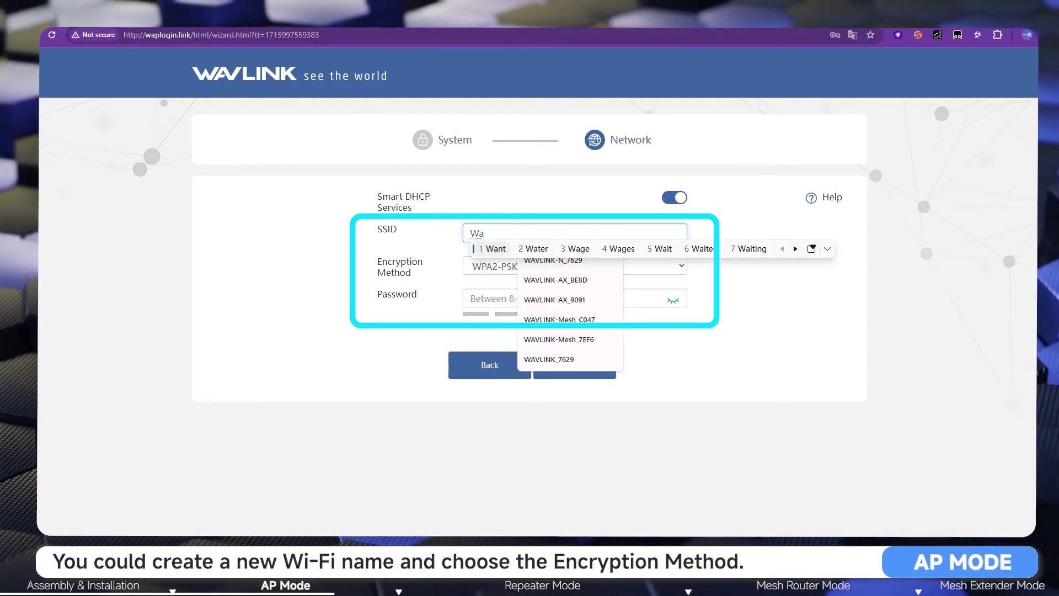
{"action": "type", "text": "vlink"}
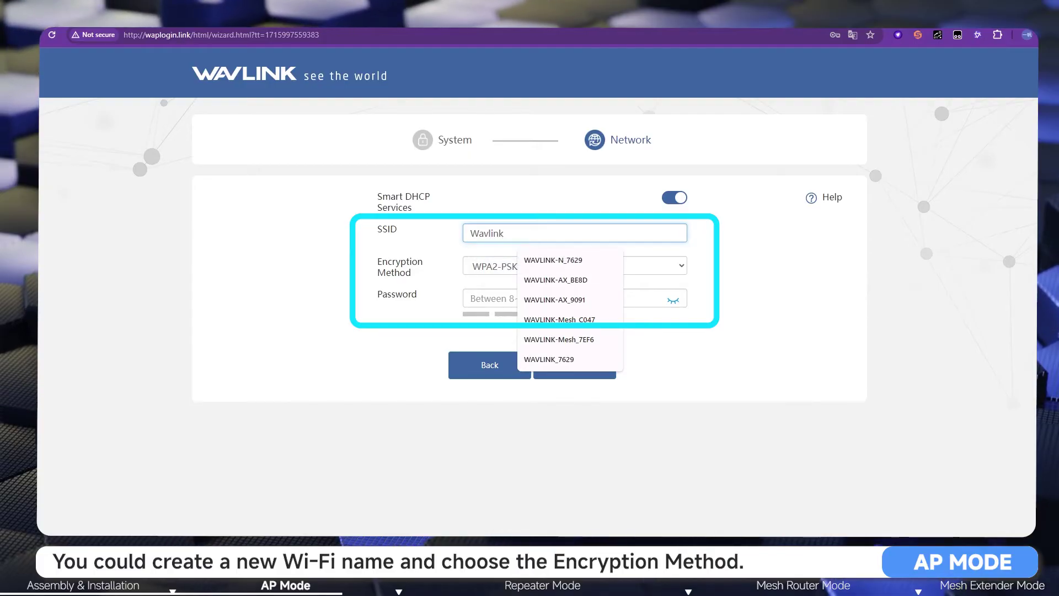
{"action": "type", "text": "-test"}
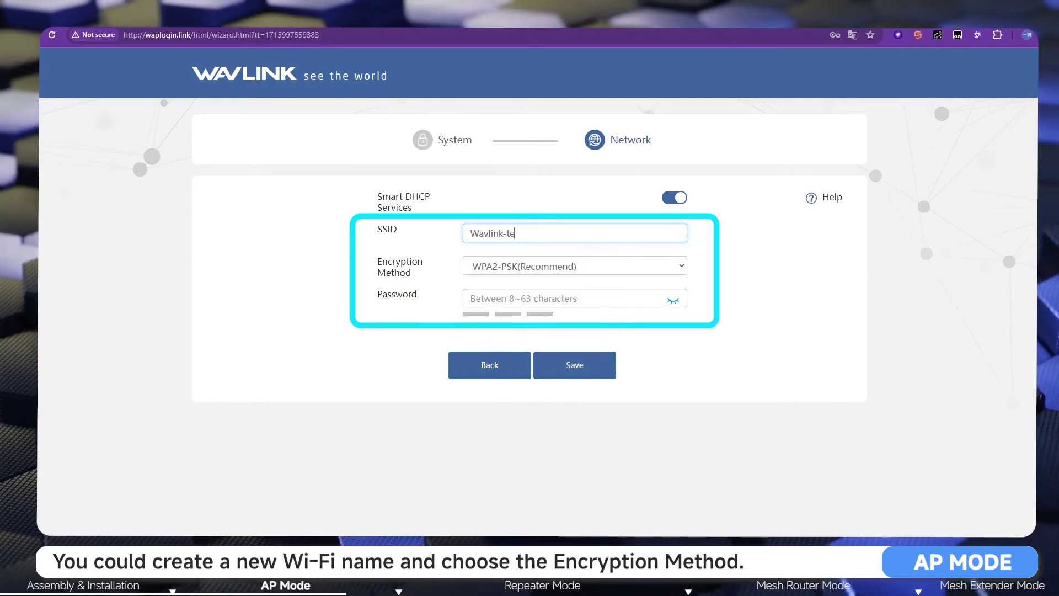
{"action": "left_click", "coordinate": [566, 298]}
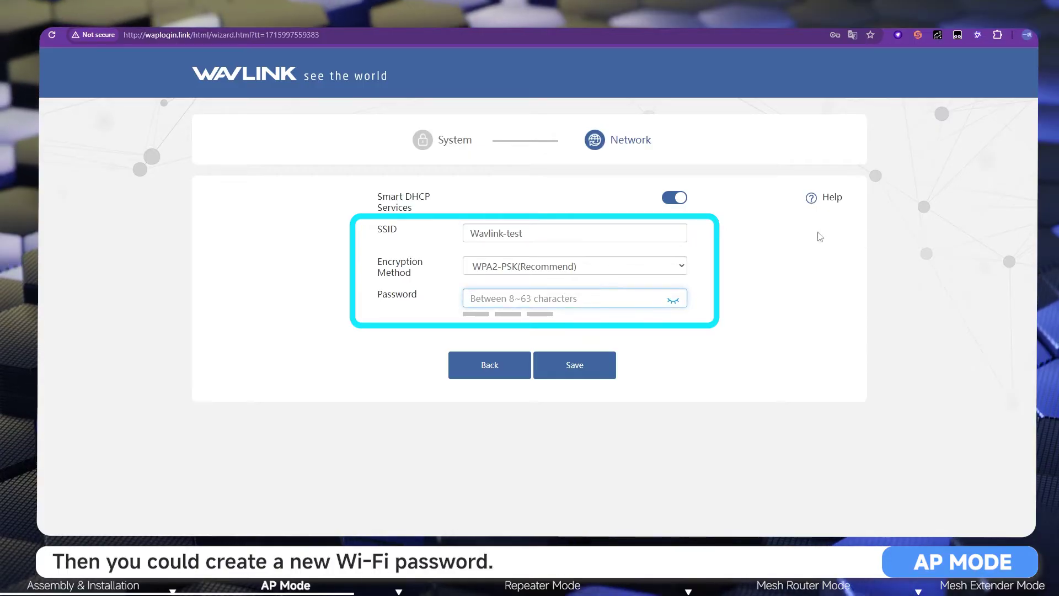
{"action": "left_click", "coordinate": [677, 266]}
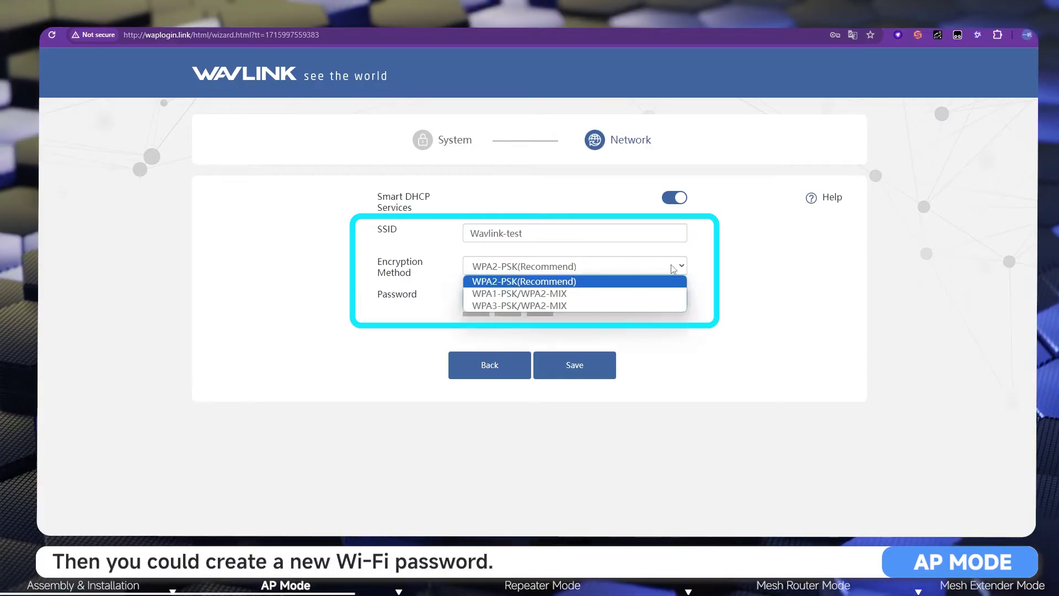
{"action": "left_click", "coordinate": [748, 279]}
{"action": "left_click", "coordinate": [634, 298]}
{"action": "type", "text": "1234567890"}
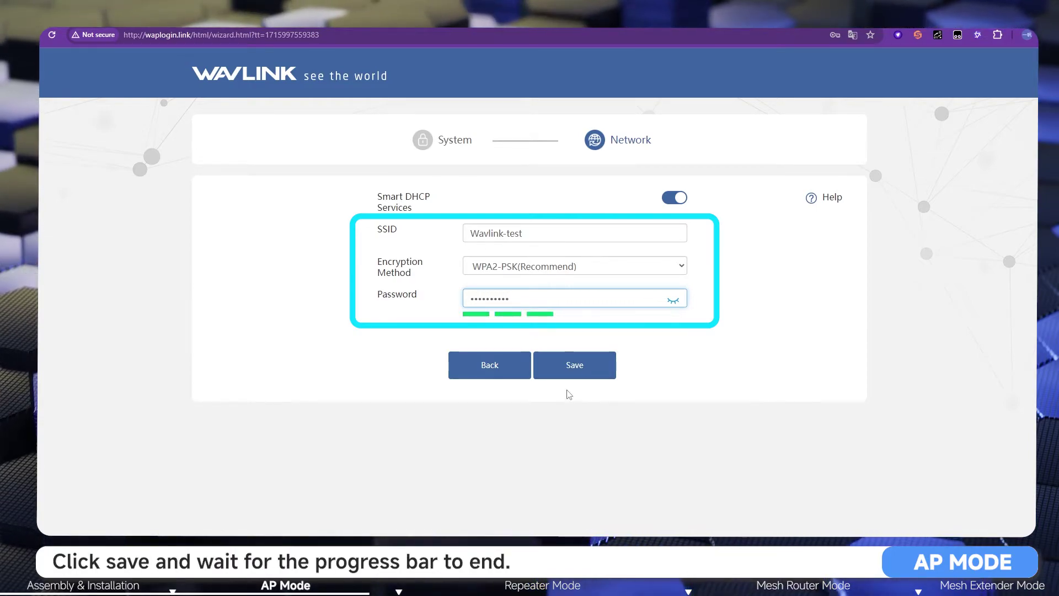
Step: Save the Network step settings and wait for the device to apply them
{"action": "left_click", "coordinate": [588, 374]}
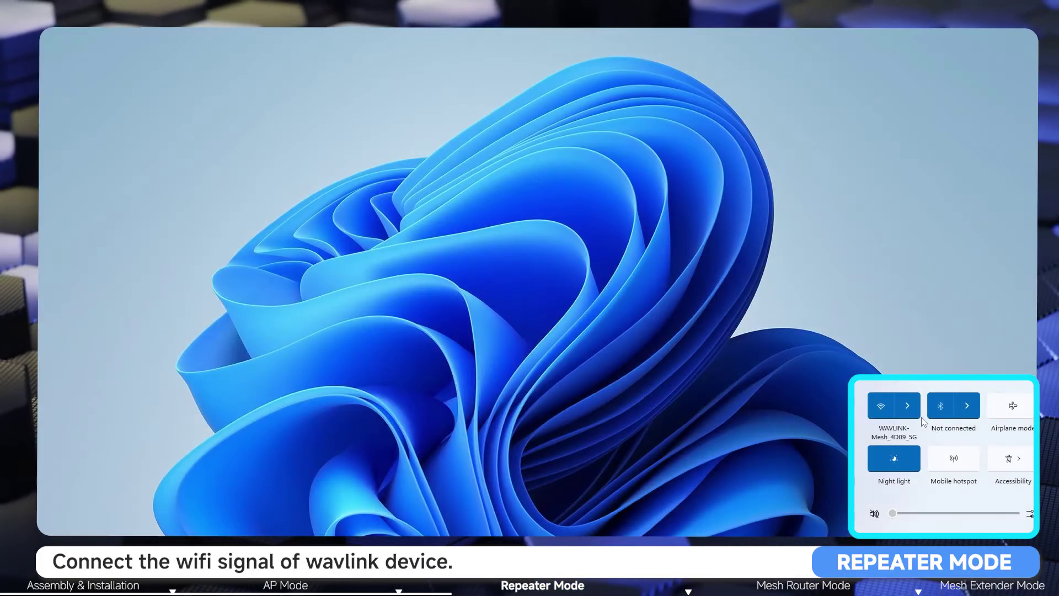
Step: Join the WAVLINK-AX_5G_C5B2 Wi-Fi network from Windows Quick Settings
{"action": "left_click", "coordinate": [913, 408]}
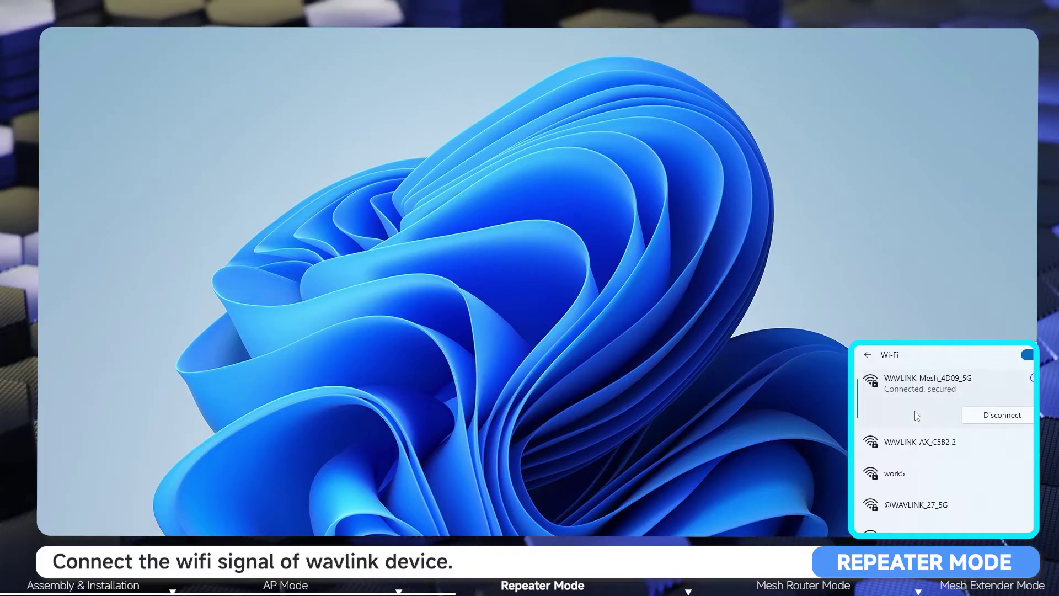
{"action": "scroll", "coordinate": [917, 416], "scroll_direction": "down", "scroll_amount": 3}
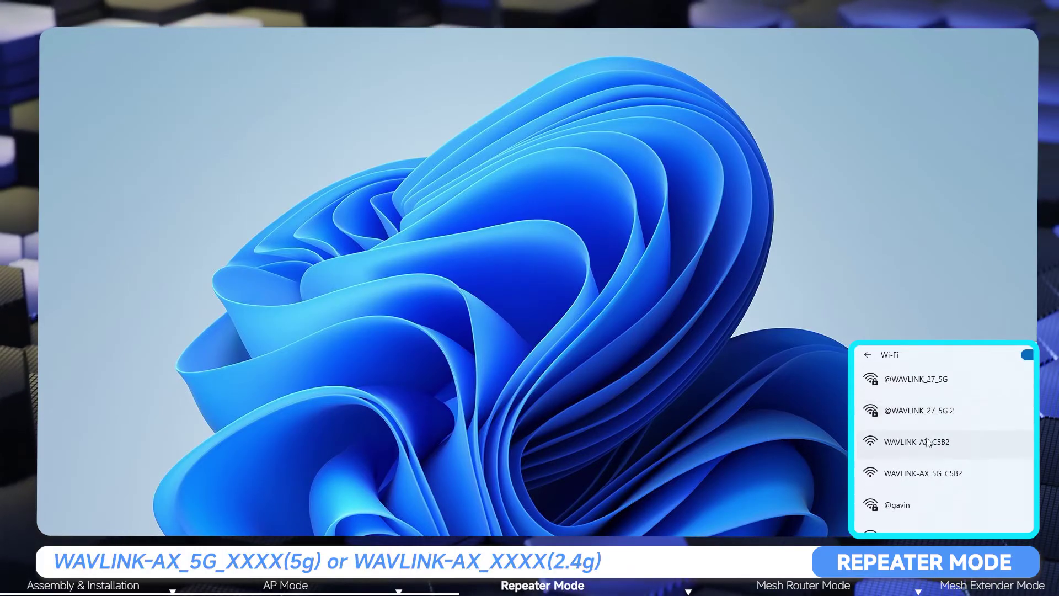
{"action": "left_click", "coordinate": [927, 483]}
{"action": "left_click", "coordinate": [982, 522]}
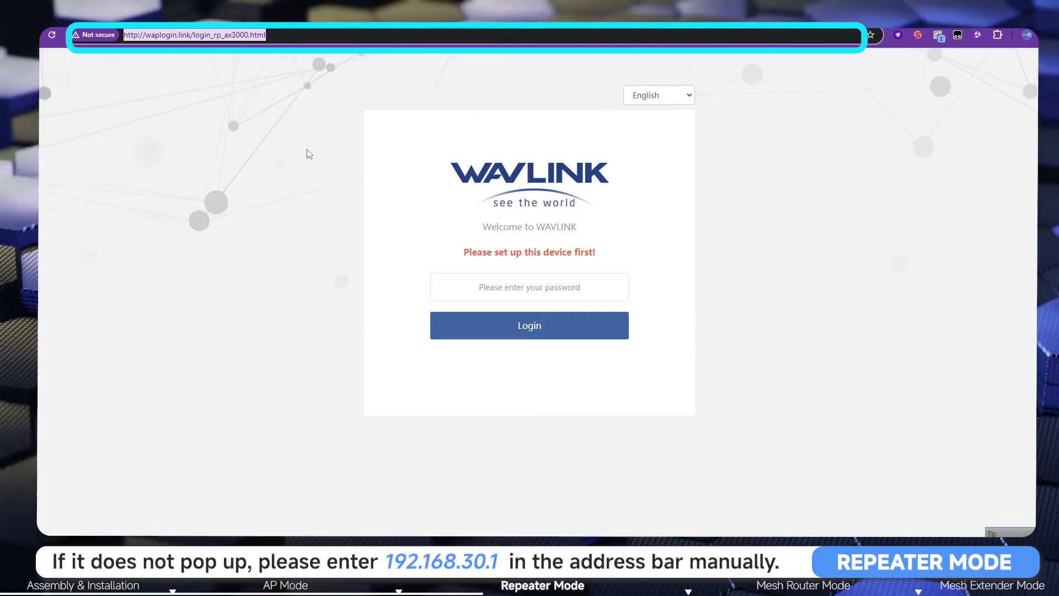
Step: Load 192.168.30.1, keep English, and log in with the default password
{"action": "type", "text": "192.168.30."}
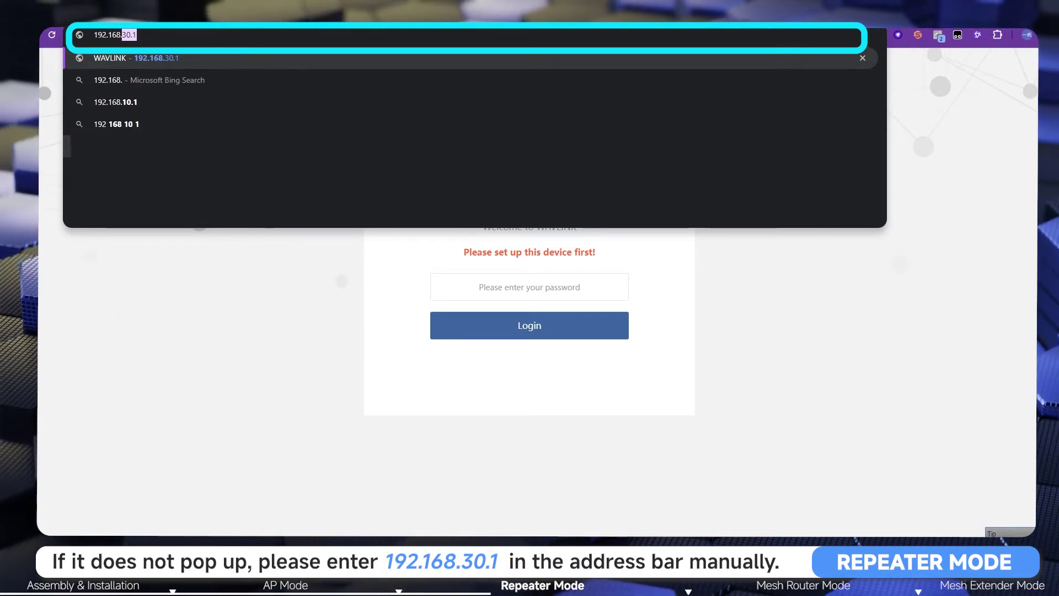
{"action": "type", "text": "1"}
{"action": "key", "text": "Return"}
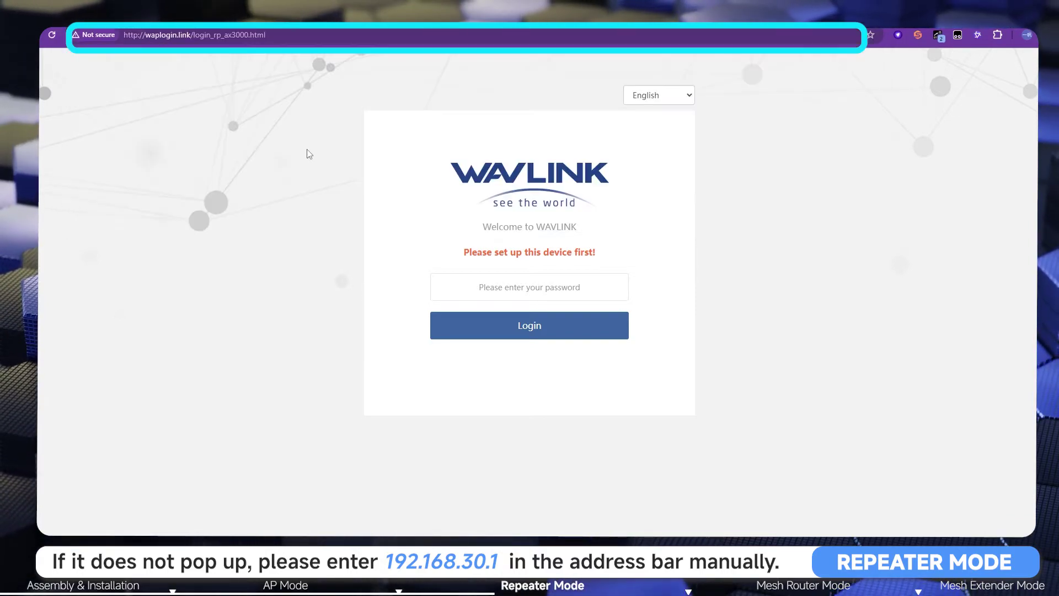
{"action": "left_click", "coordinate": [643, 97]}
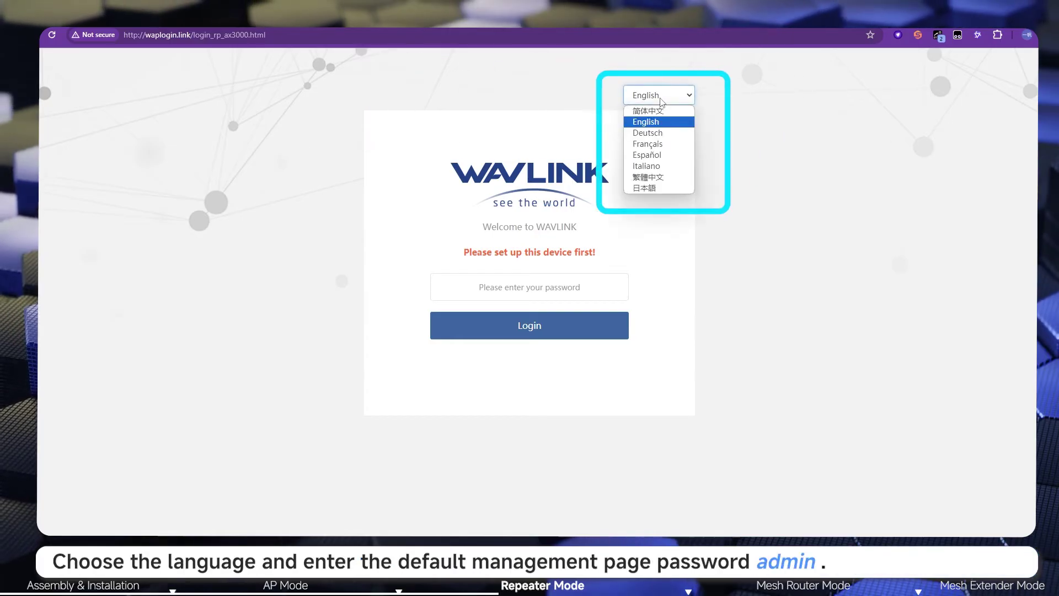
{"action": "left_click", "coordinate": [507, 291]}
{"action": "type", "text": "admin"}
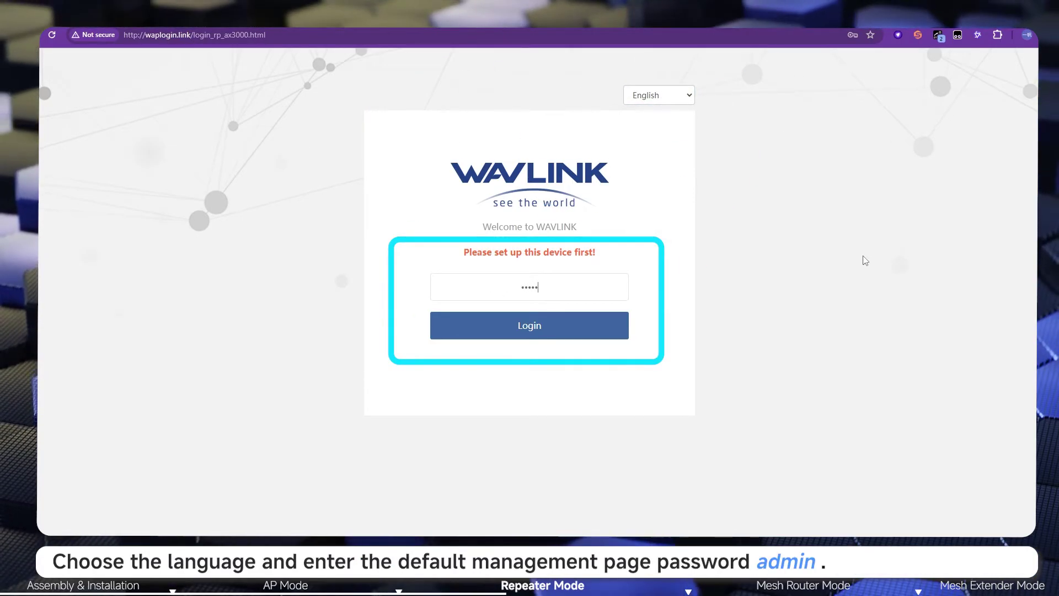
{"action": "left_click", "coordinate": [593, 337]}
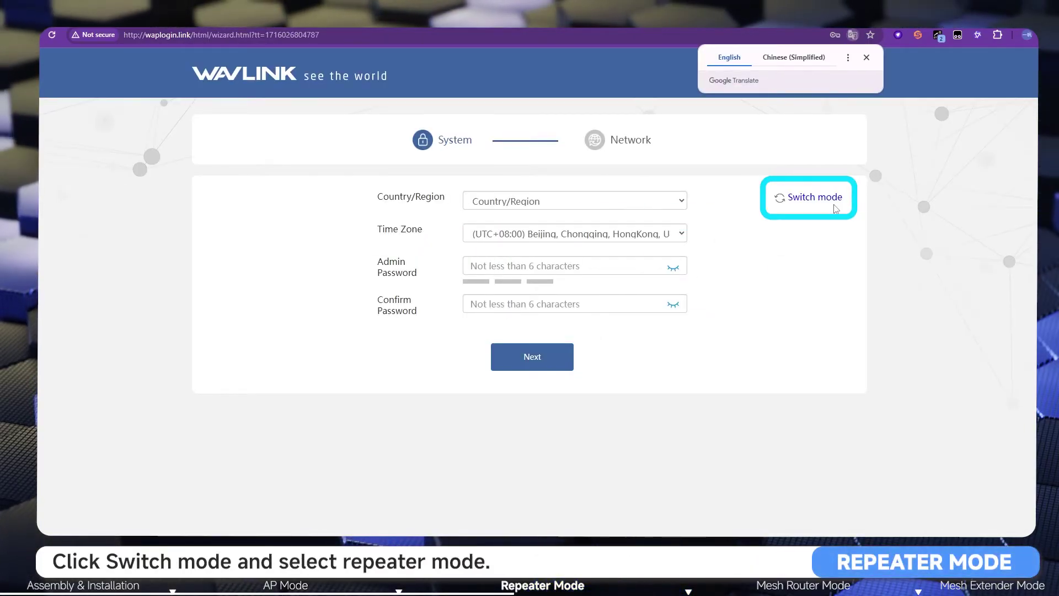
Step: Switch the device's operating mode to Repeater Mode
{"action": "left_click", "coordinate": [817, 202]}
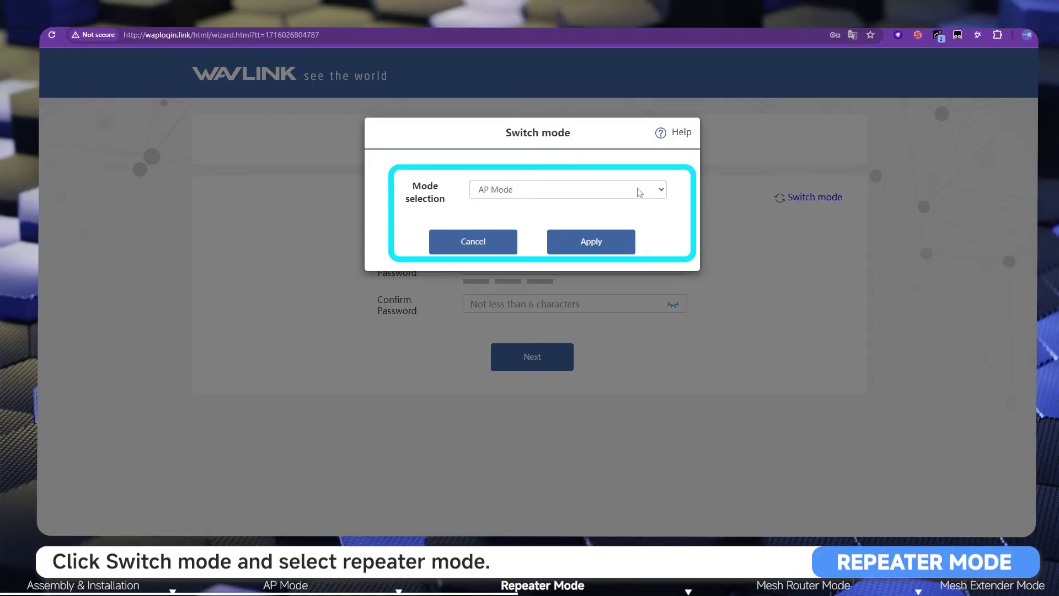
{"action": "left_click", "coordinate": [638, 190]}
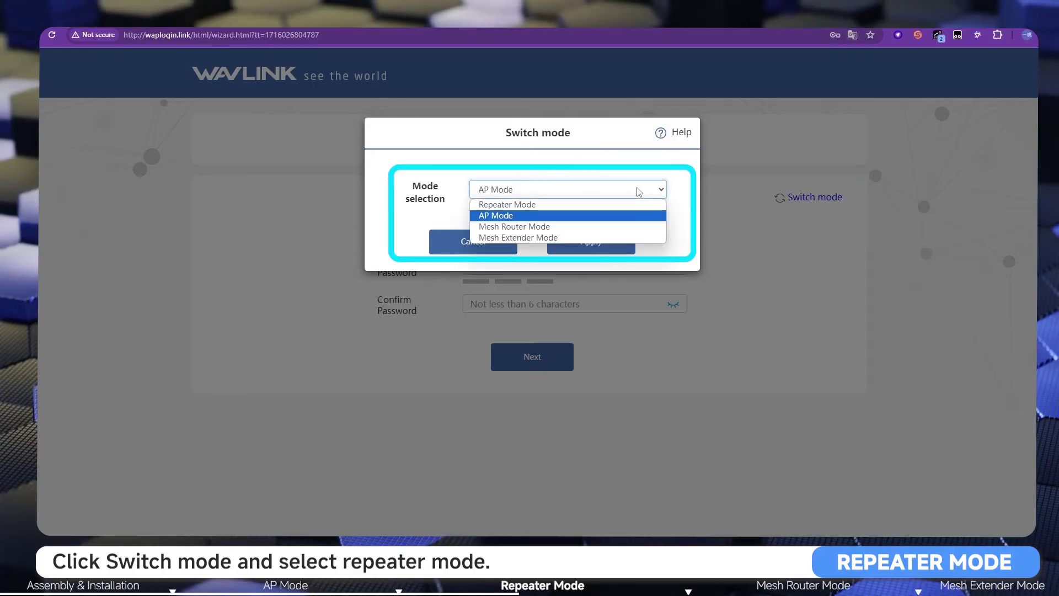
{"action": "left_click", "coordinate": [529, 205]}
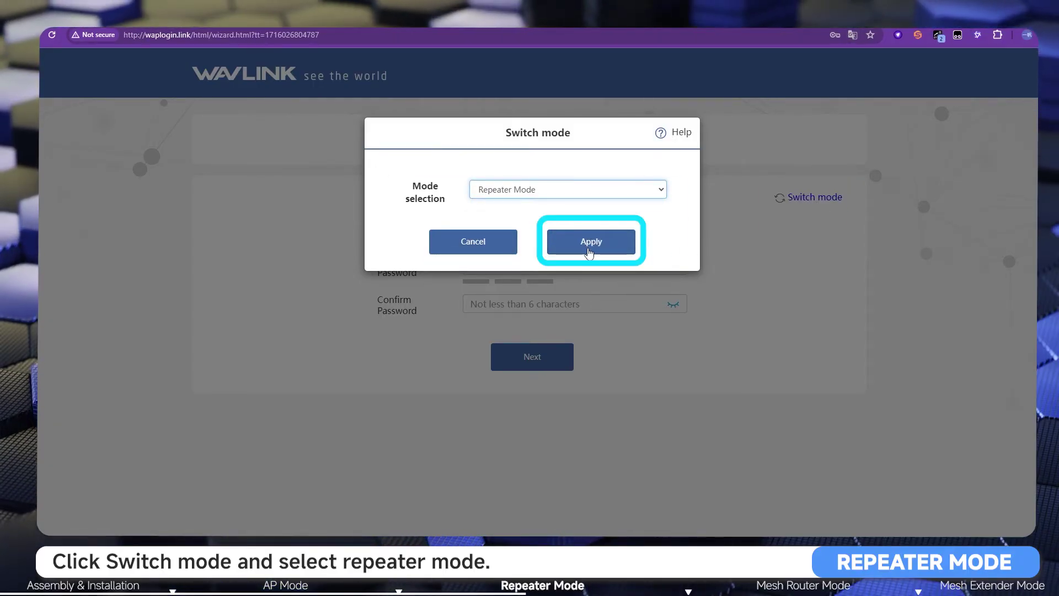
{"action": "left_click", "coordinate": [588, 242]}
Step: Set region to Global, keep UTC+08:00 Beijing time zone, and set a confirmed admin password
{"action": "left_click", "coordinate": [579, 210]}
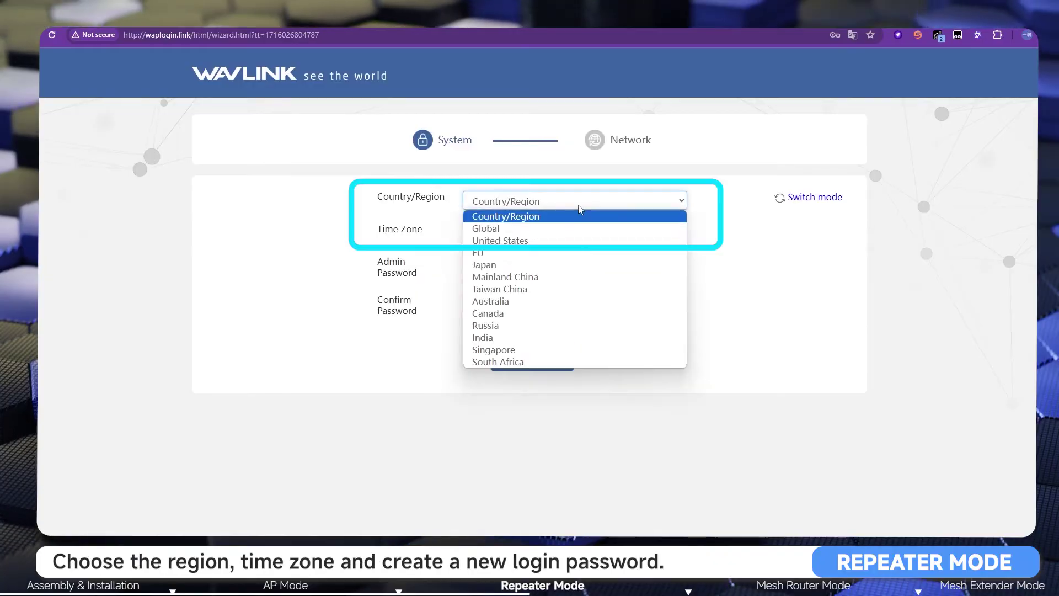
{"action": "left_click", "coordinate": [548, 231]}
{"action": "left_click", "coordinate": [549, 233]}
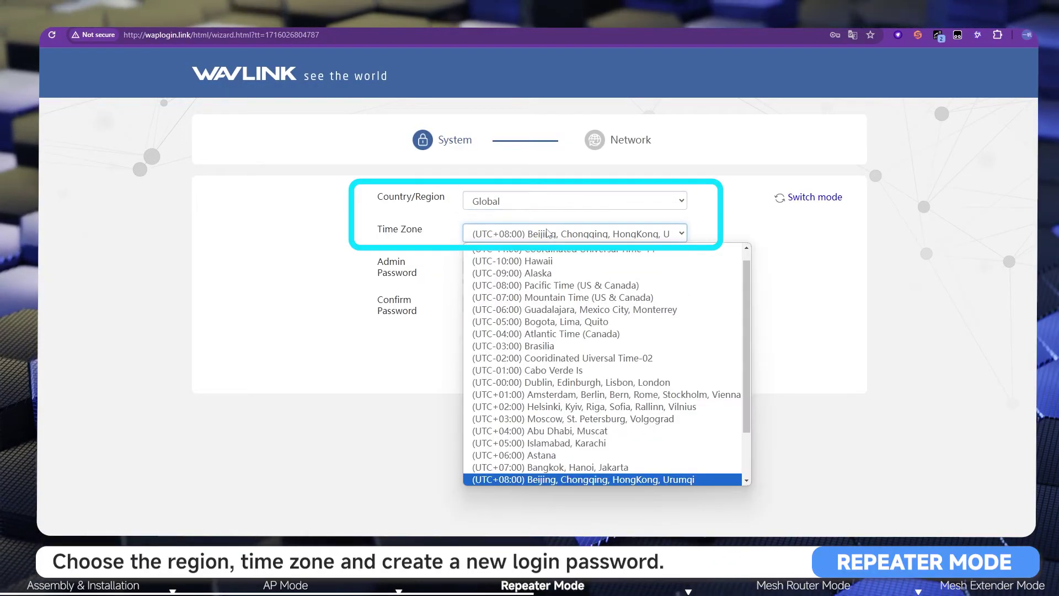
{"action": "left_click", "coordinate": [549, 233]}
{"action": "left_click", "coordinate": [599, 262]}
{"action": "type", "text": "123456789"}
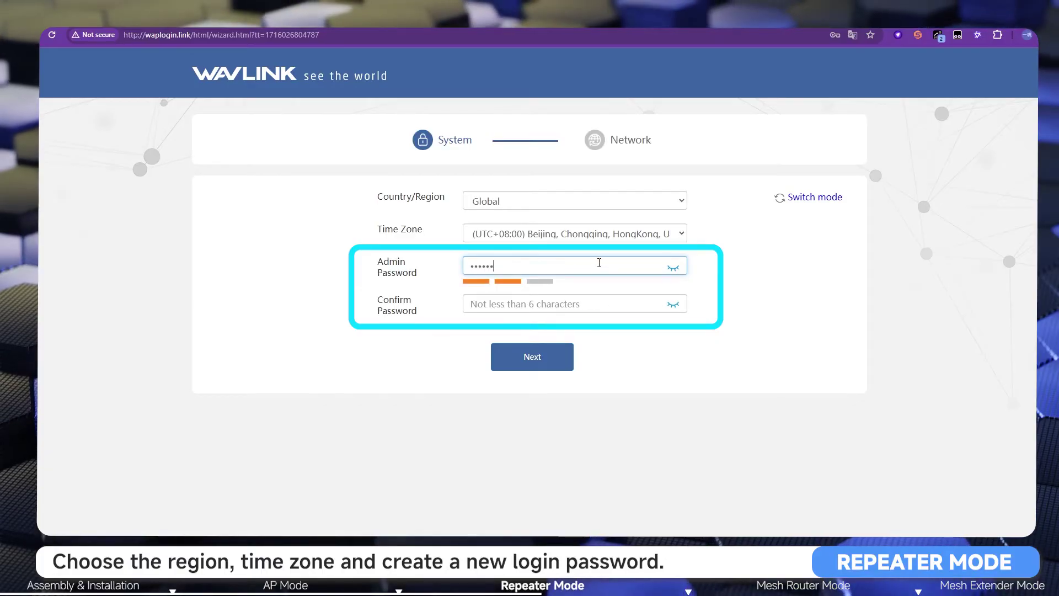
{"action": "type", "text": "0"}
{"action": "left_click", "coordinate": [563, 303]}
{"action": "type", "text": "1234567890"}
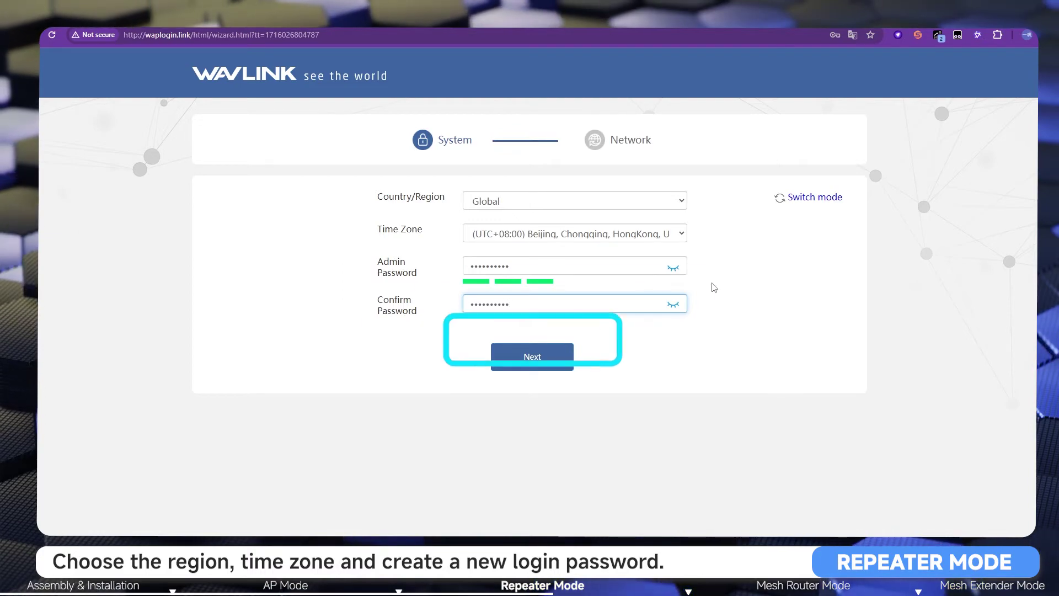
{"action": "left_click", "coordinate": [533, 371]}
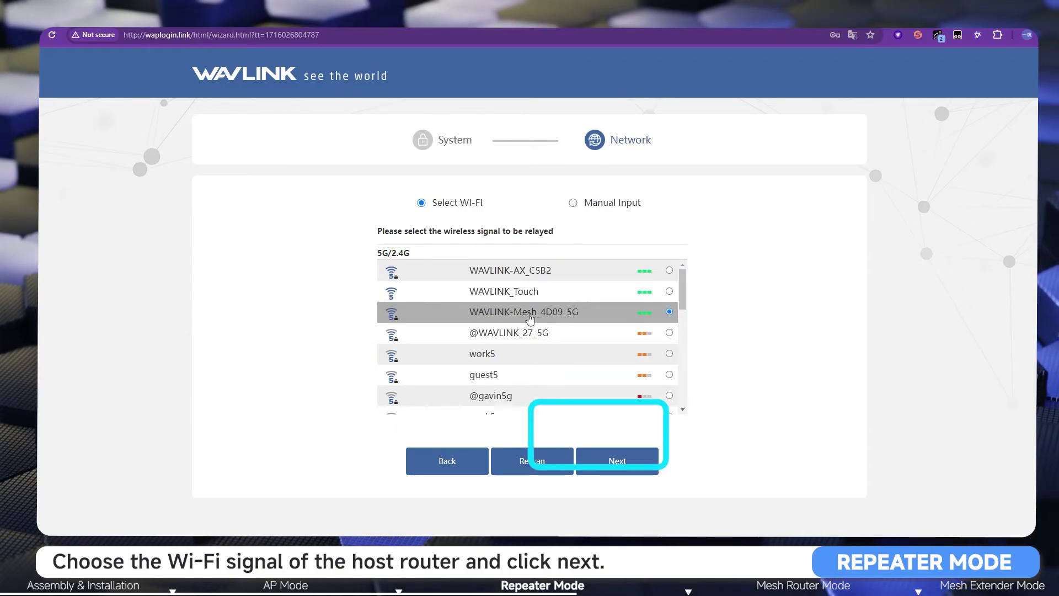
Step: Continue with WAVLINK-Mesh_4D09_5G as host network and begin entering its Wi-Fi password
{"action": "left_click", "coordinate": [616, 463]}
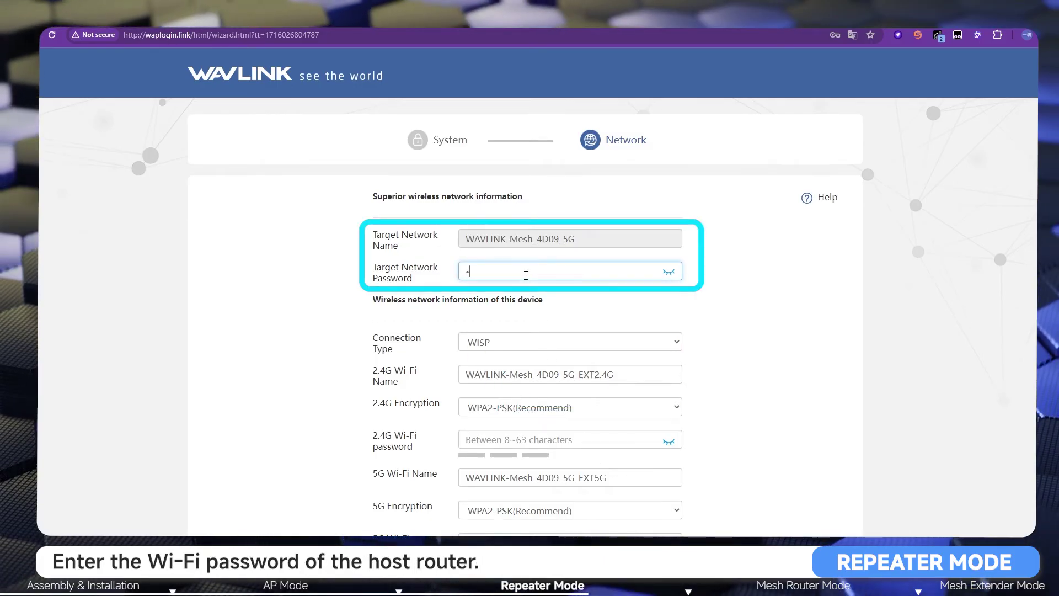
{"action": "type", "text": "•"}
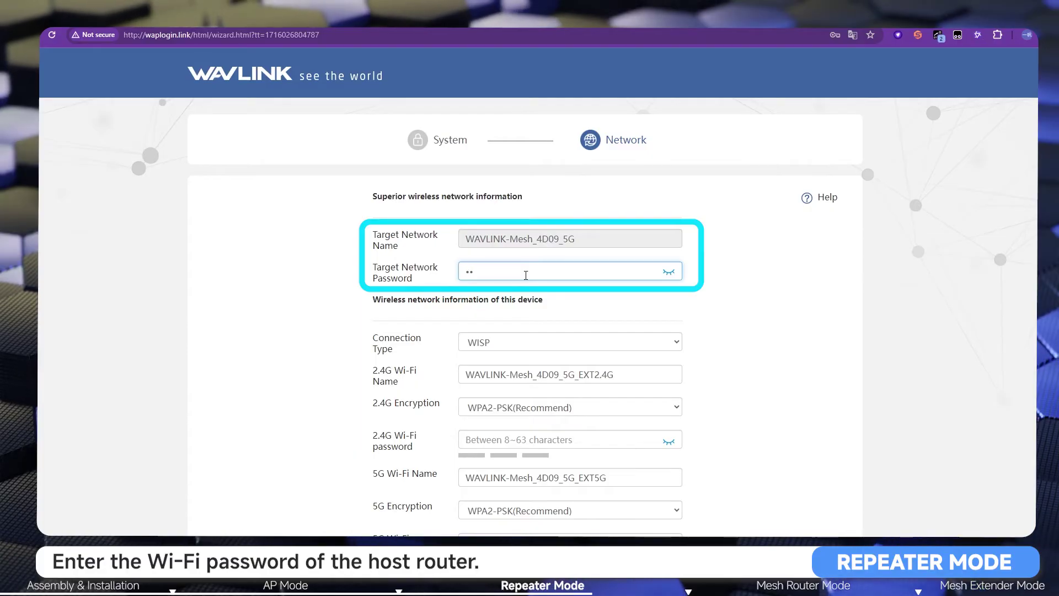
{"action": "type", "text": "•"}
Step: Finish the host Wi-Fi password and rename the extended networks to WAVLINK-2.4G and WAVLINK-5G
{"action": "type", "text": "**"}
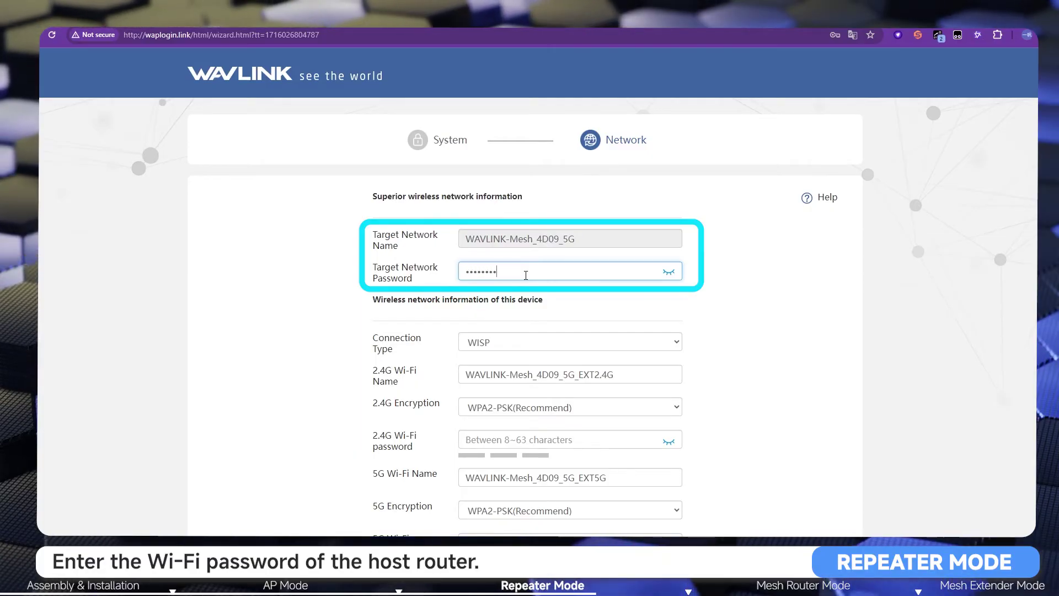
{"action": "scroll", "coordinate": [558, 297], "scroll_direction": "down", "scroll_amount": 2}
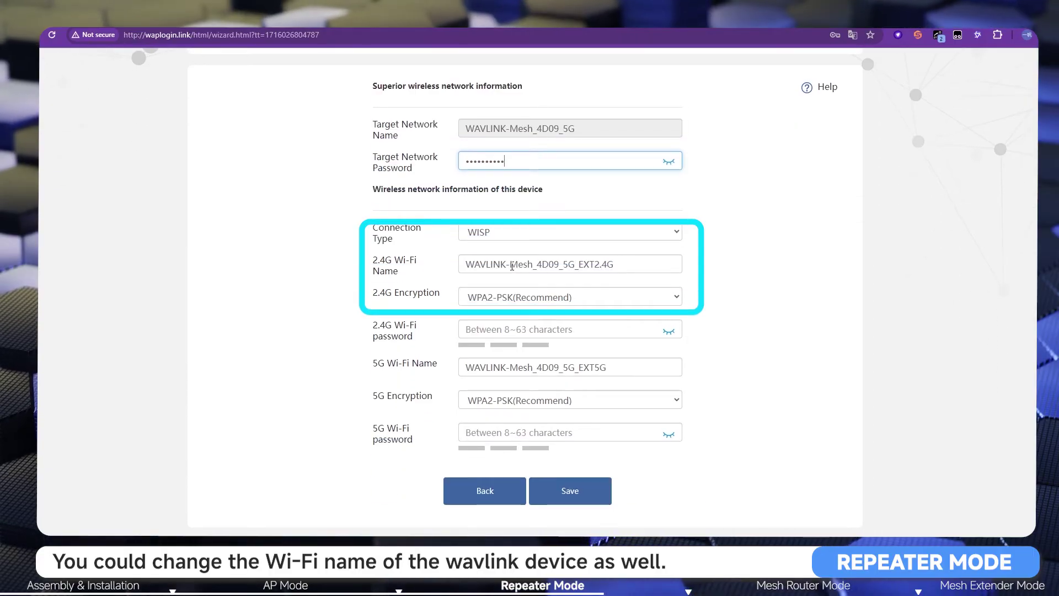
{"action": "left_click_drag", "start_coordinate": [511, 265], "coordinate": [610, 263]}
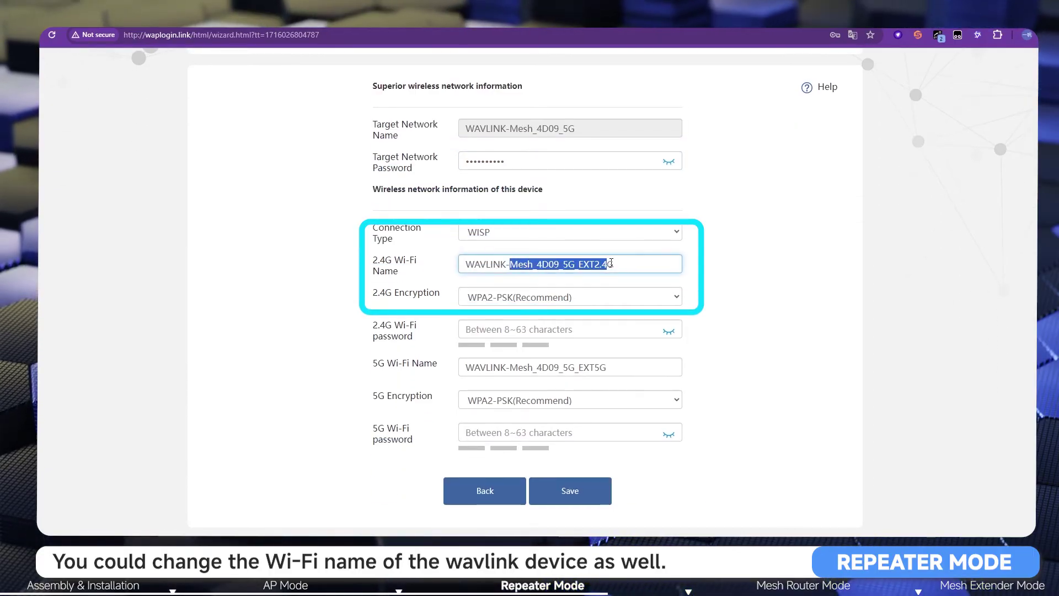
{"action": "type", "text": "2.4G"}
{"action": "key", "text": "Return"}
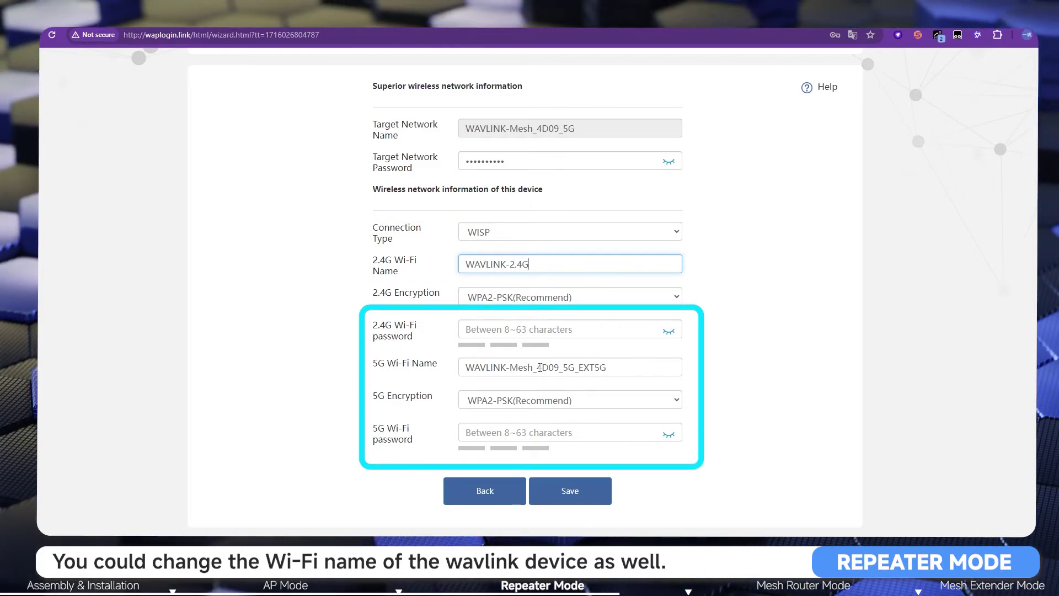
{"action": "left_click_drag", "start_coordinate": [510, 367], "coordinate": [602, 368]}
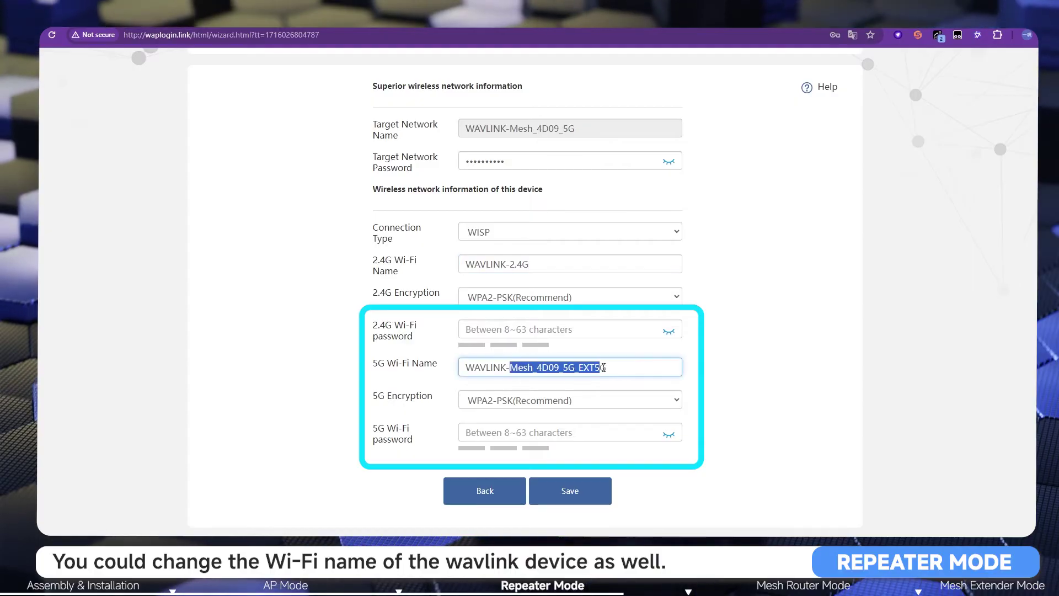
{"action": "type", "text": "5H"}
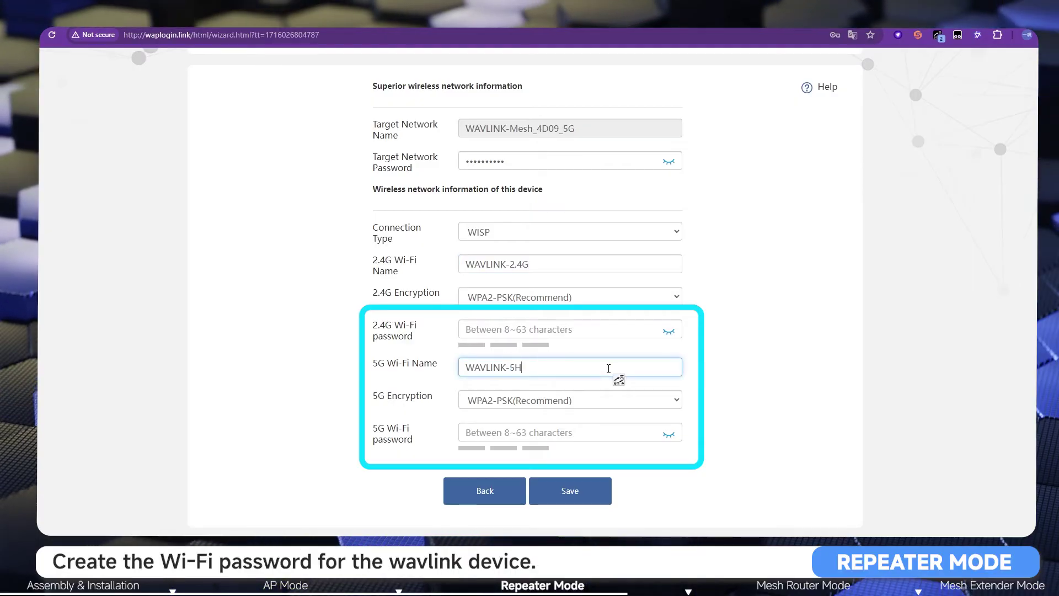
Step: Enter Wi-Fi passwords for both the 2.4G and 5G bands and save the repeater settings
{"action": "left_click", "coordinate": [515, 328]}
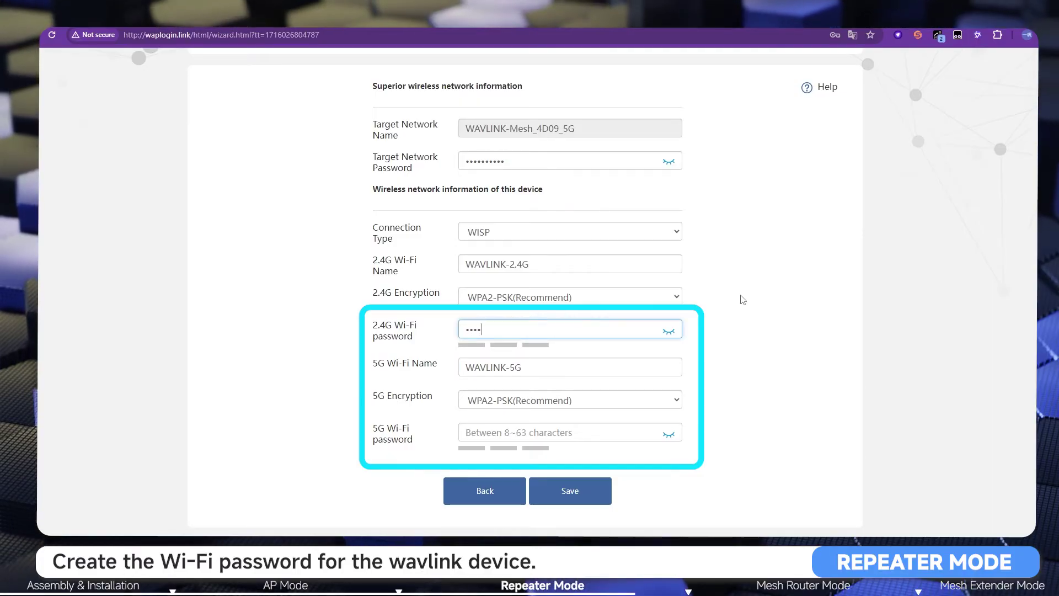
{"action": "type", "text": "123456789"}
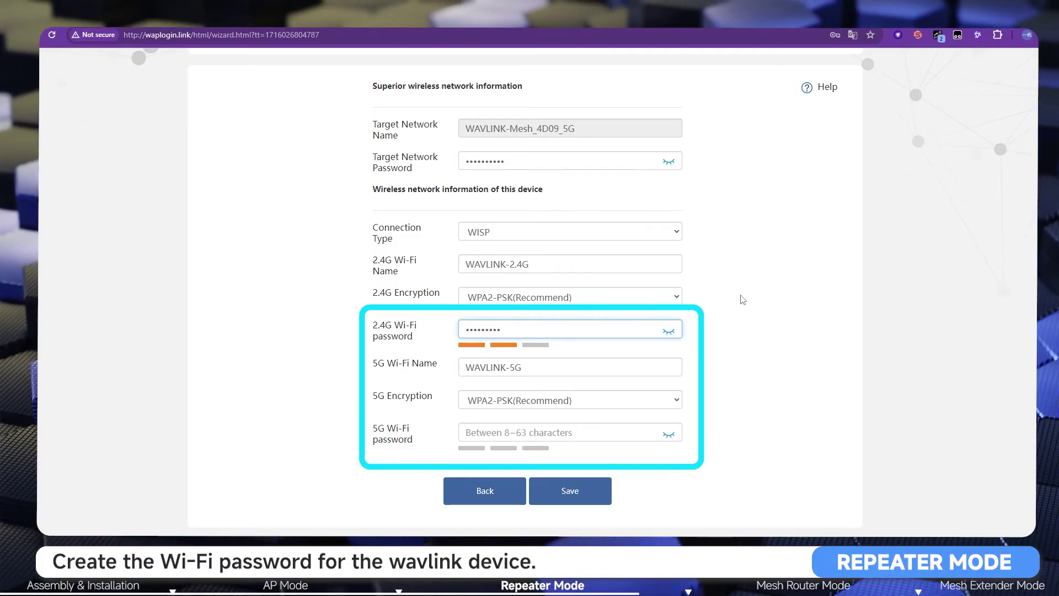
{"action": "left_click", "coordinate": [538, 432]}
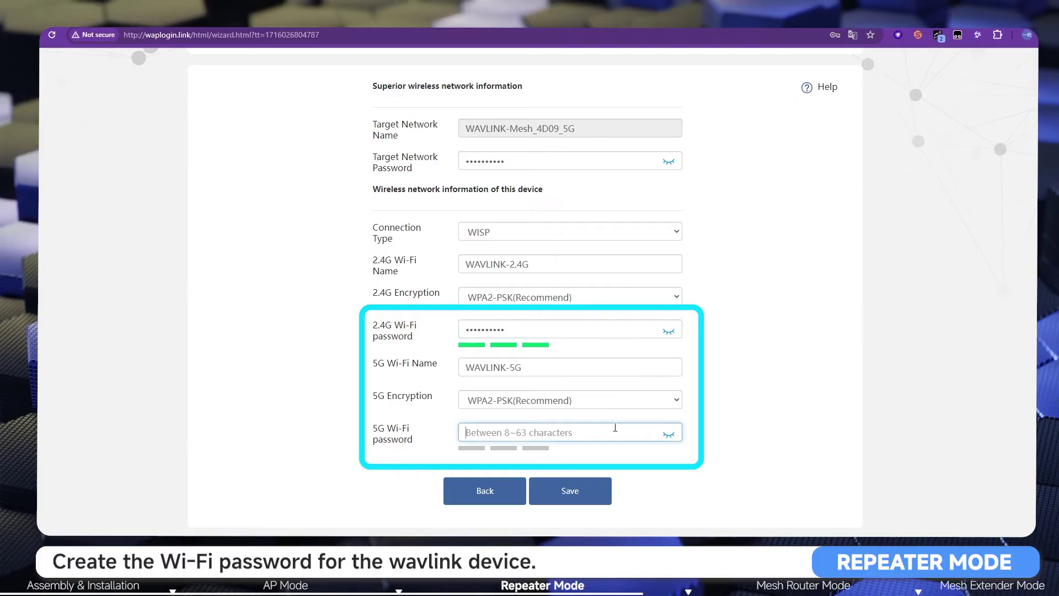
{"action": "type", "text": "123"}
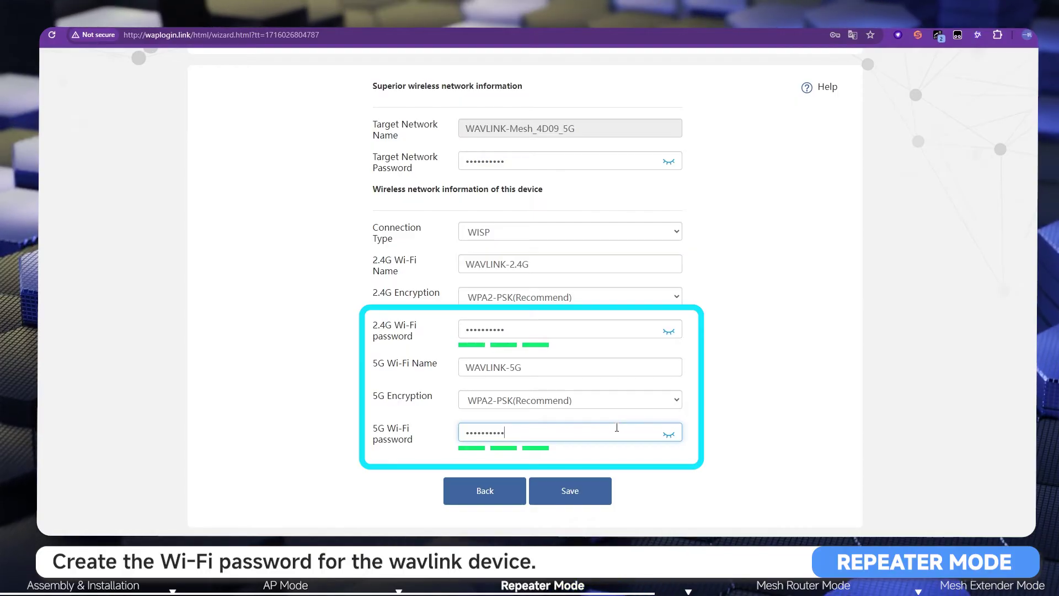
{"action": "left_click", "coordinate": [577, 502]}
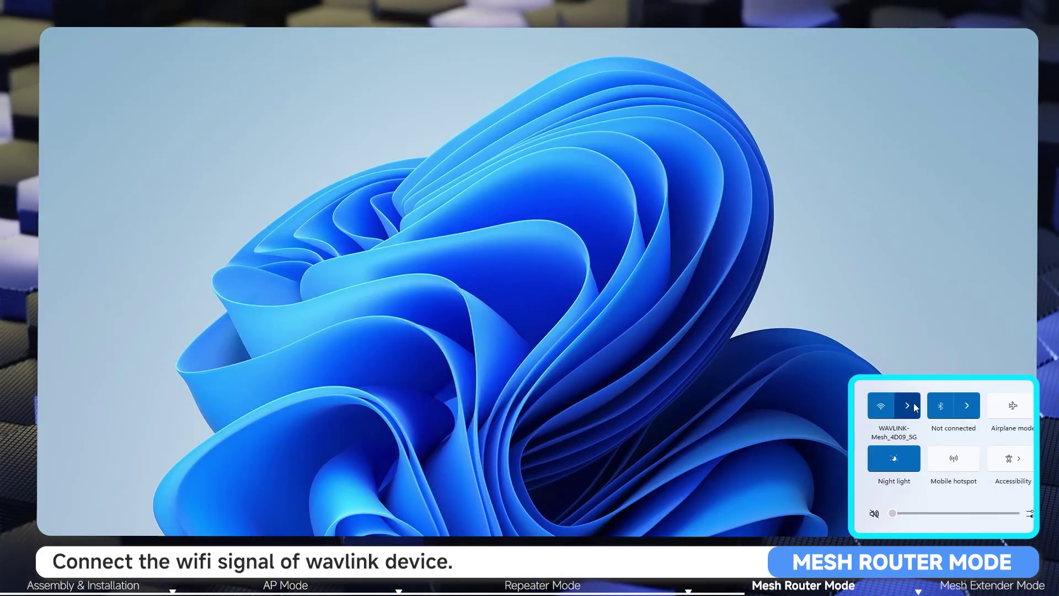
Step: Join the open WAVLINK-AX_5G_C5B2 Wi-Fi network from Windows 11 quick settings
{"action": "left_click", "coordinate": [917, 403]}
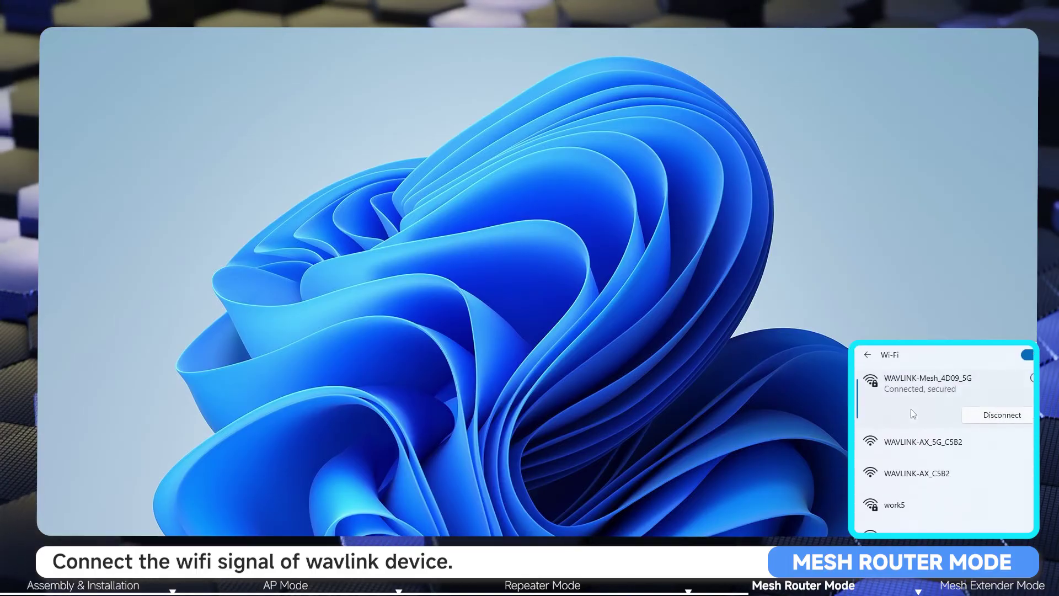
{"action": "left_click", "coordinate": [938, 458]}
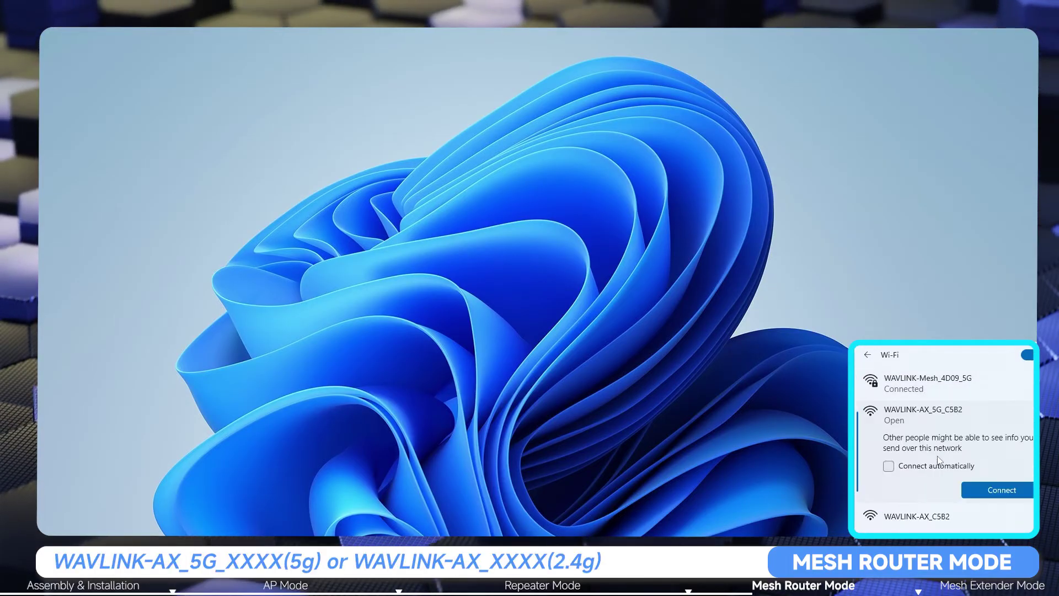
{"action": "left_click", "coordinate": [989, 490]}
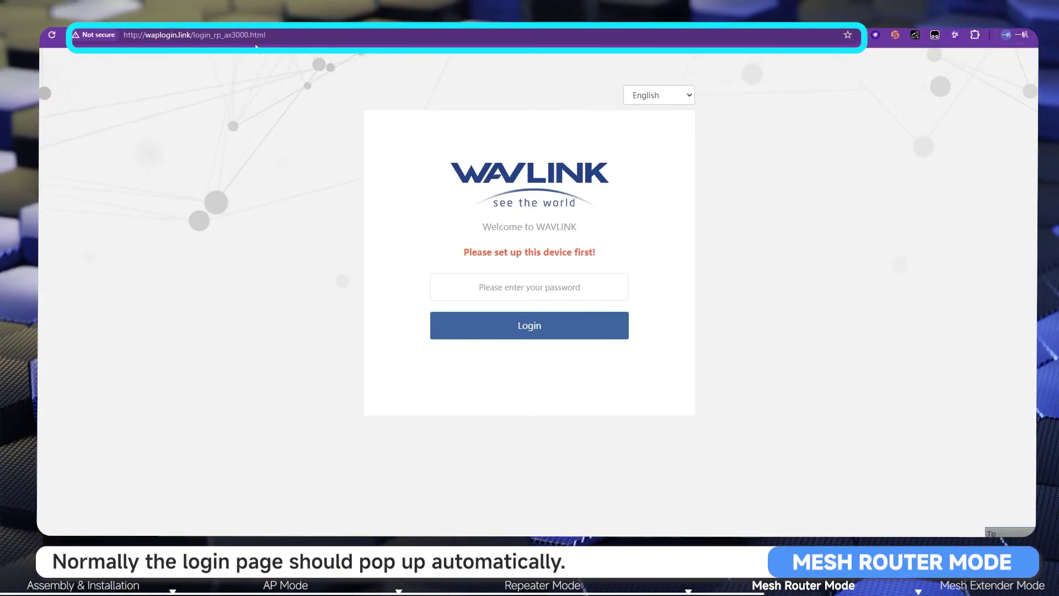
Step: Load the router's management login page at 192.168.30.1
{"action": "left_click", "coordinate": [256, 38]}
{"action": "type", "text": "192"}
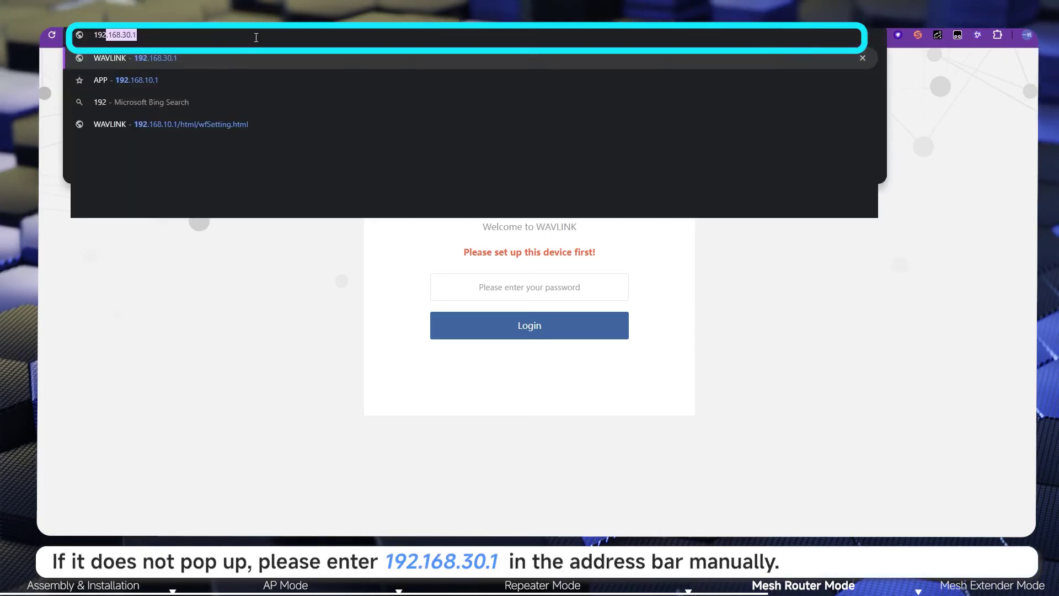
{"action": "type", "text": ".168."}
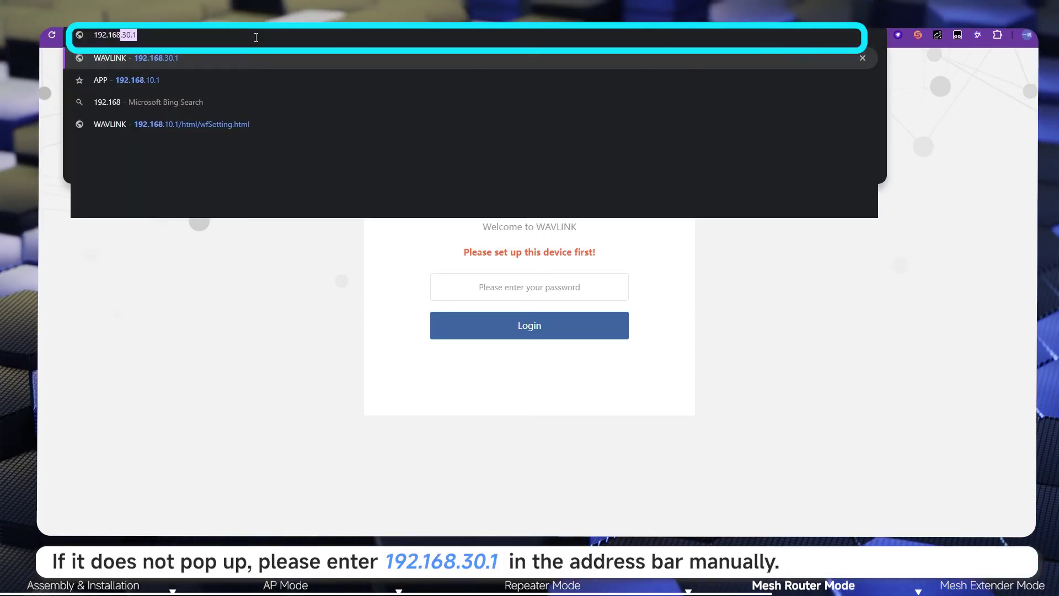
{"action": "type", "text": "3"}
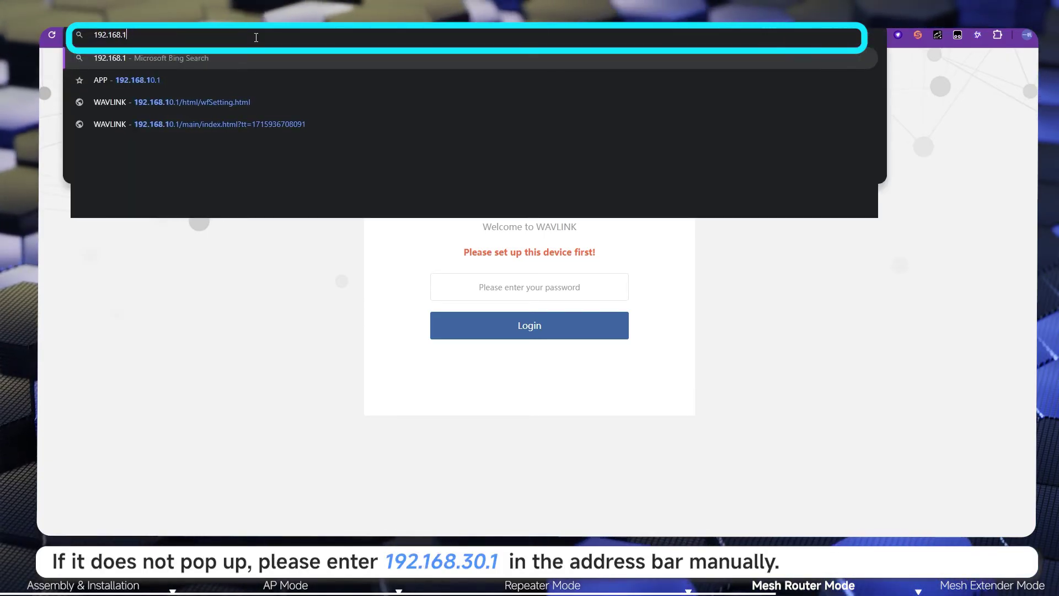
{"action": "type", "text": "0.1"}
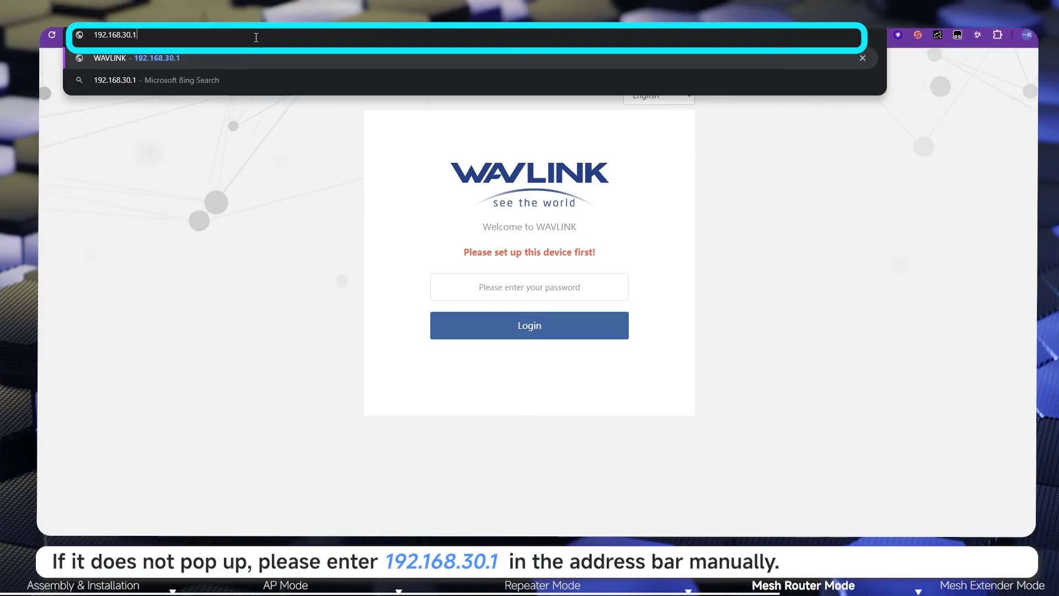
{"action": "key", "text": "Return"}
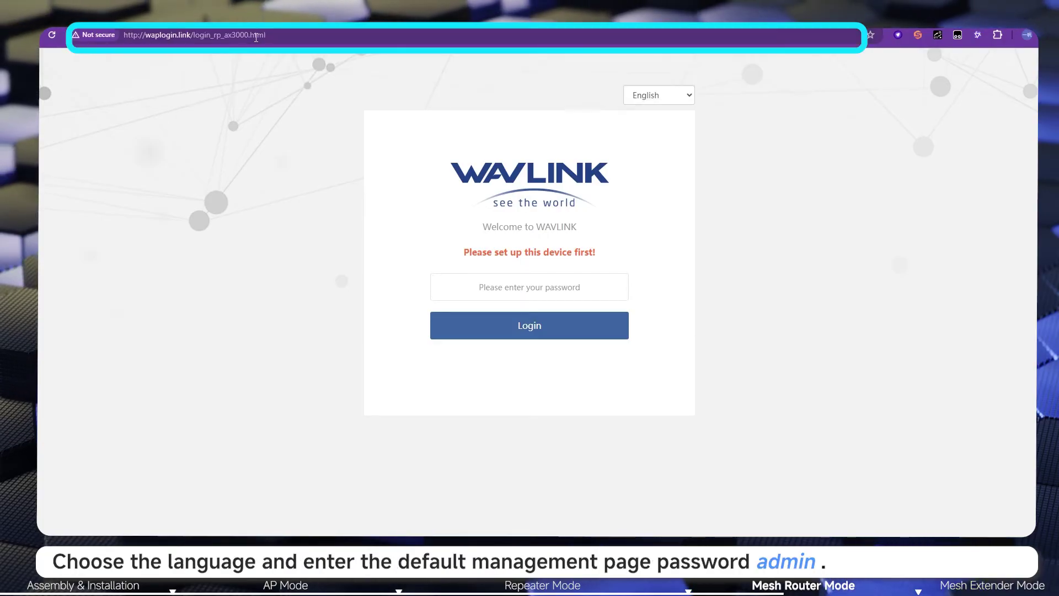
Step: Keep English as the interface language and log in with the default password
{"action": "left_click", "coordinate": [674, 100]}
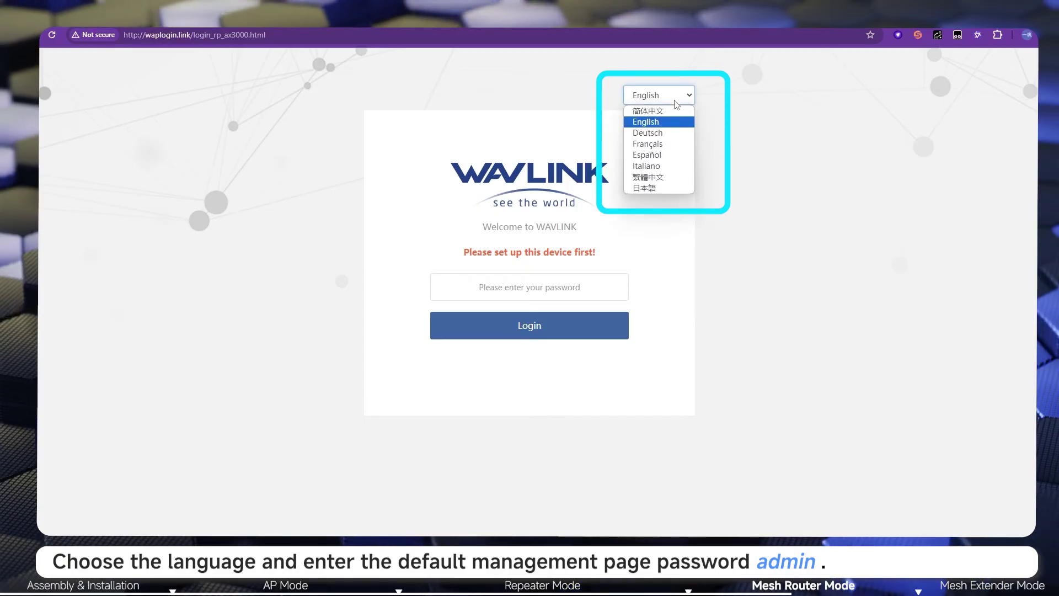
{"action": "left_click", "coordinate": [521, 278]}
{"action": "type", "text": "ad"}
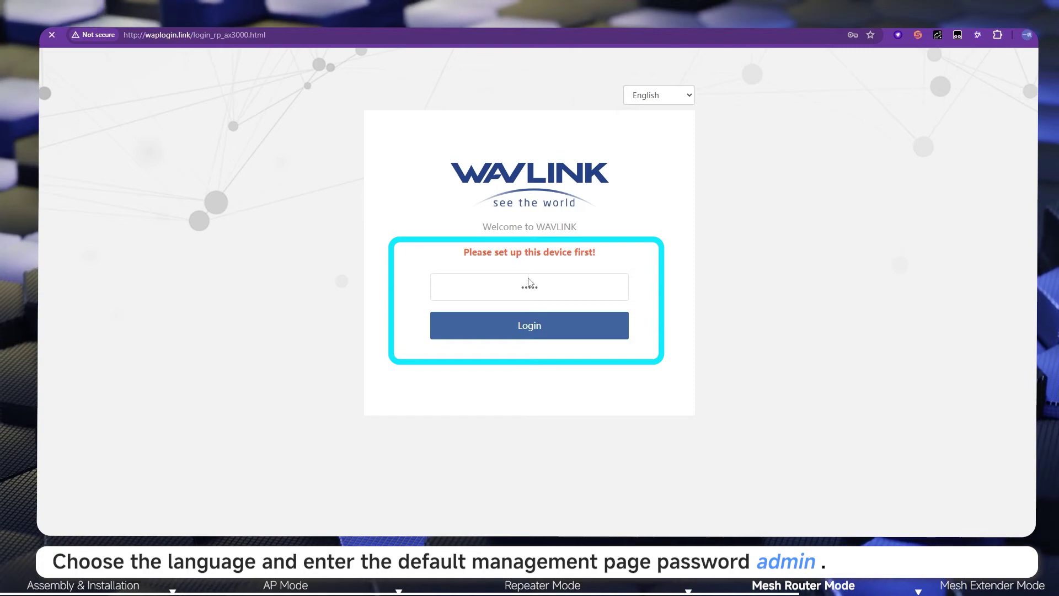
{"action": "key", "text": "Return"}
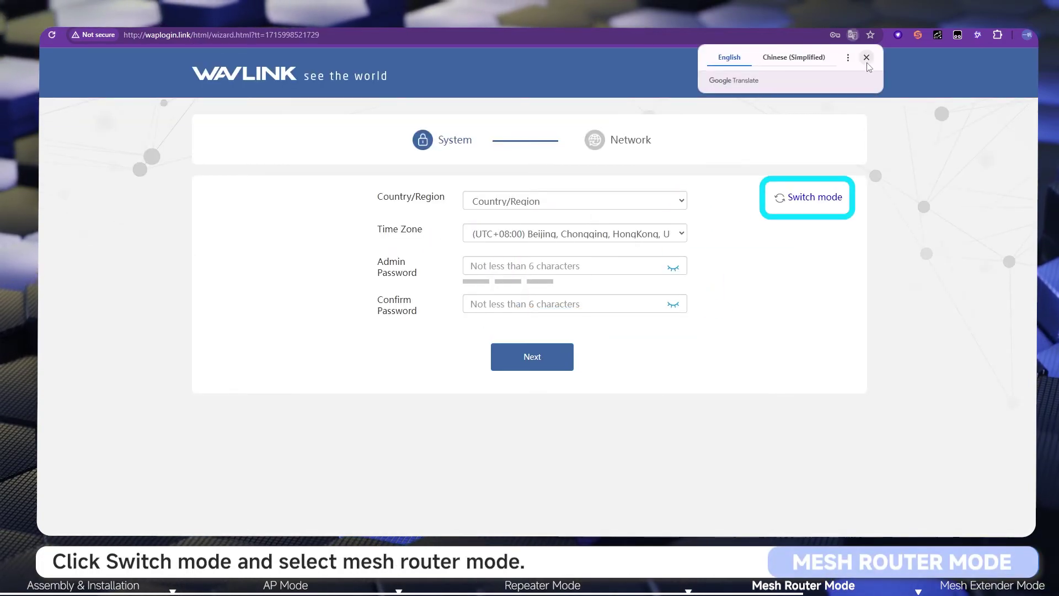
Step: Dismiss the translation offer and switch the device to Mesh Router Mode
{"action": "left_click", "coordinate": [866, 59]}
{"action": "left_click", "coordinate": [831, 200]}
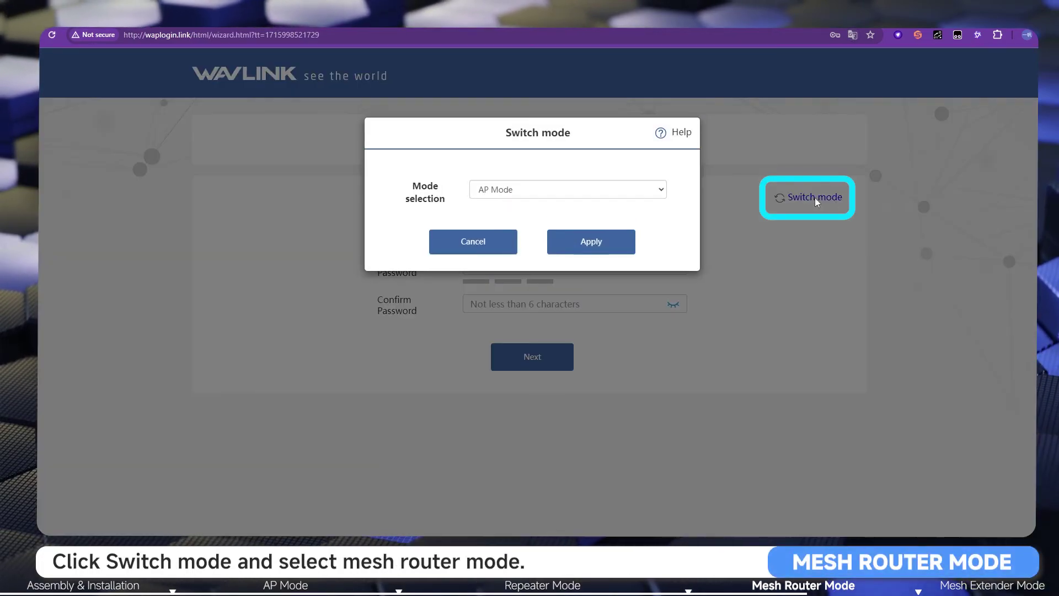
{"action": "left_click", "coordinate": [638, 189]}
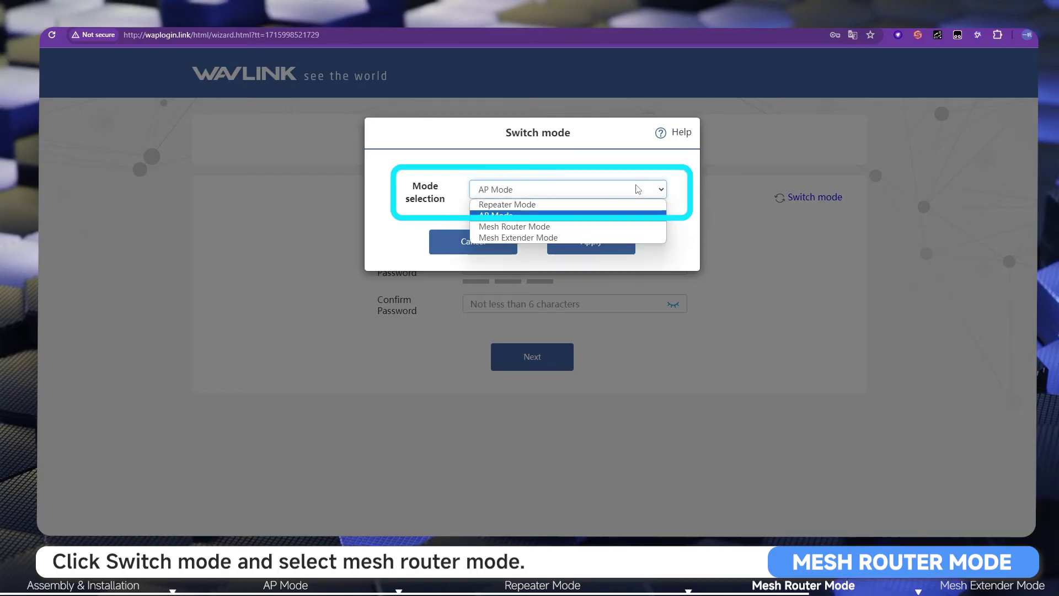
{"action": "left_click", "coordinate": [606, 227]}
{"action": "left_click", "coordinate": [604, 241]}
Step: Set region to Global, keep the UTC+08:00 time zone, and enter and confirm a new admin password
{"action": "left_click", "coordinate": [579, 202]}
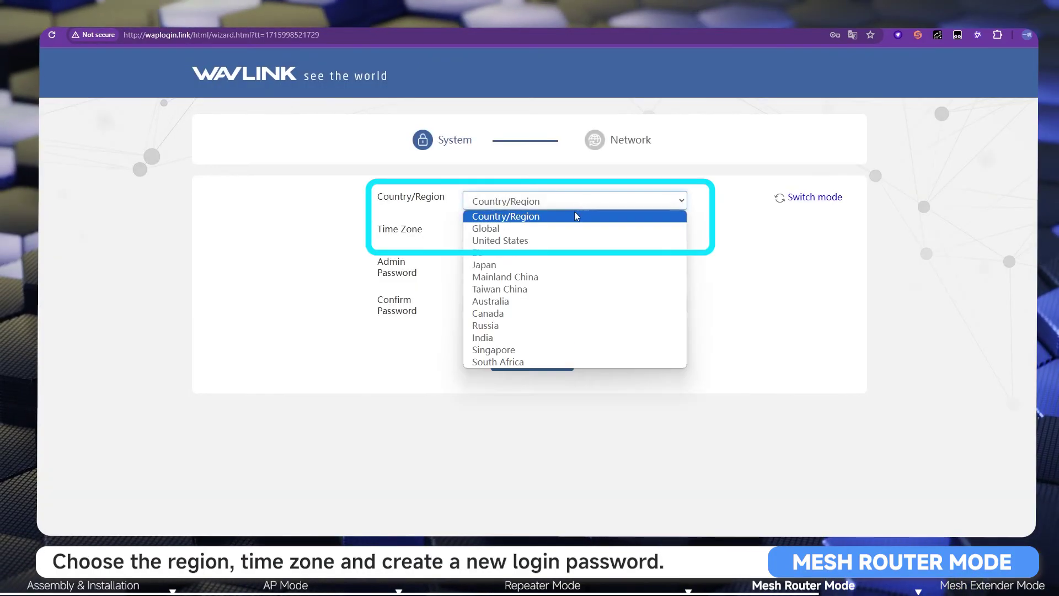
{"action": "left_click", "coordinate": [561, 227]}
{"action": "left_click", "coordinate": [568, 237]}
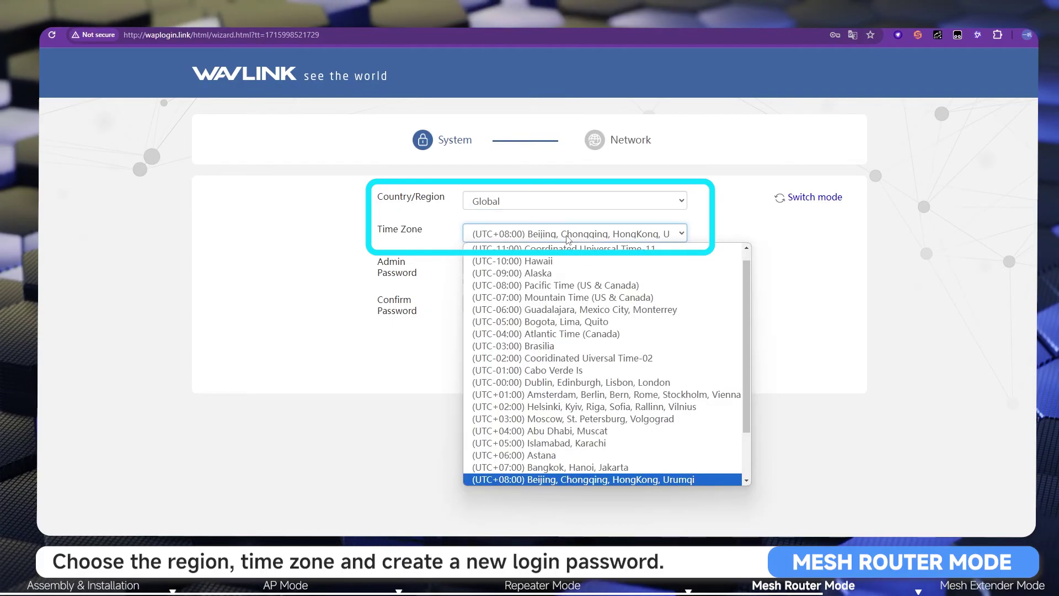
{"action": "left_click", "coordinate": [567, 238]}
{"action": "key", "text": "Tab"}
{"action": "type", "text": "1234567890"}
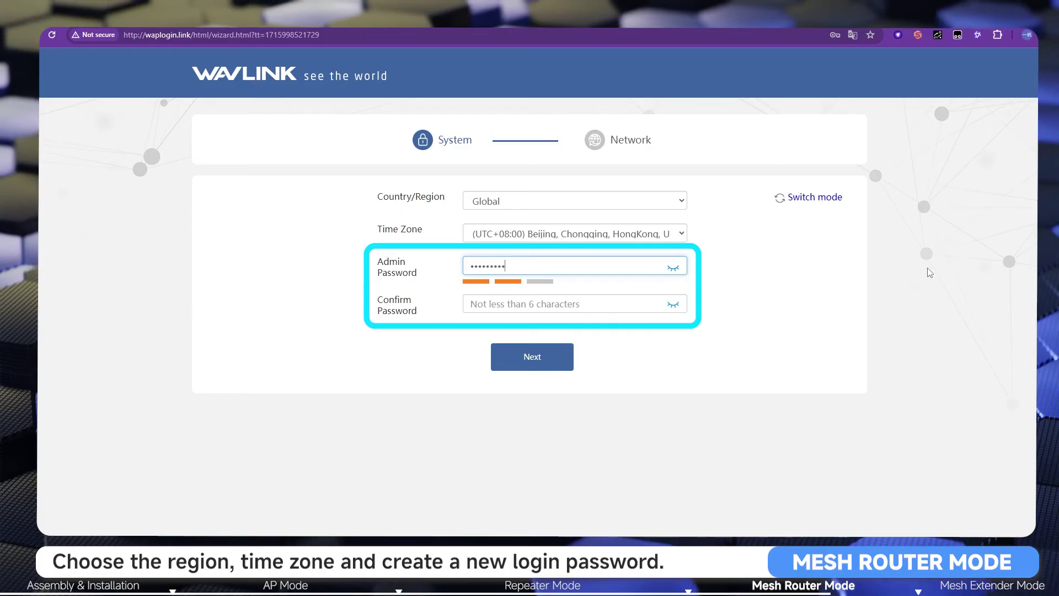
{"action": "left_click", "coordinate": [579, 303]}
{"action": "type", "text": "123456789"}
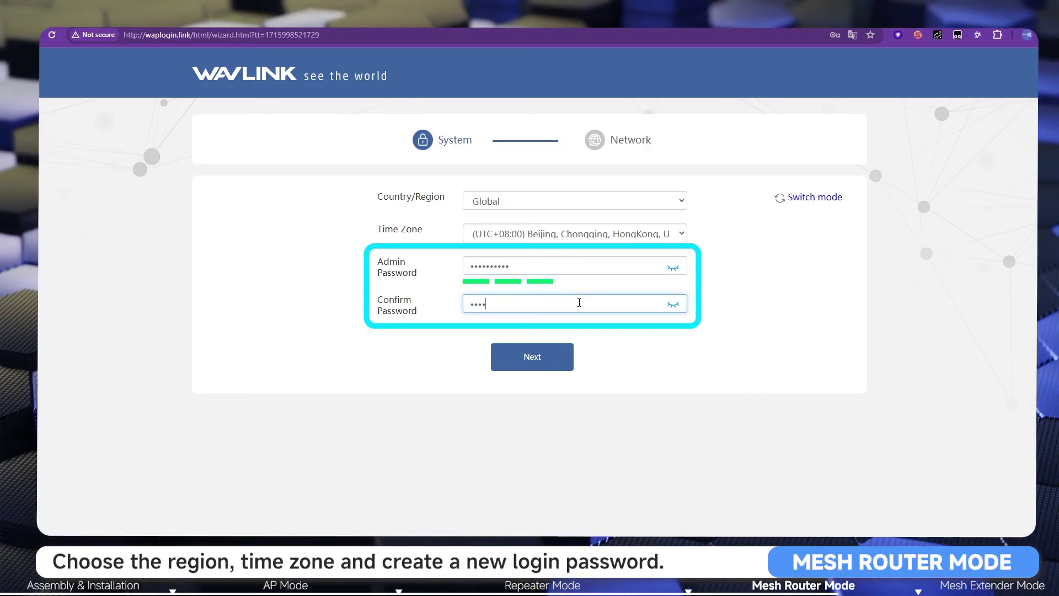
{"action": "type", "text": "0"}
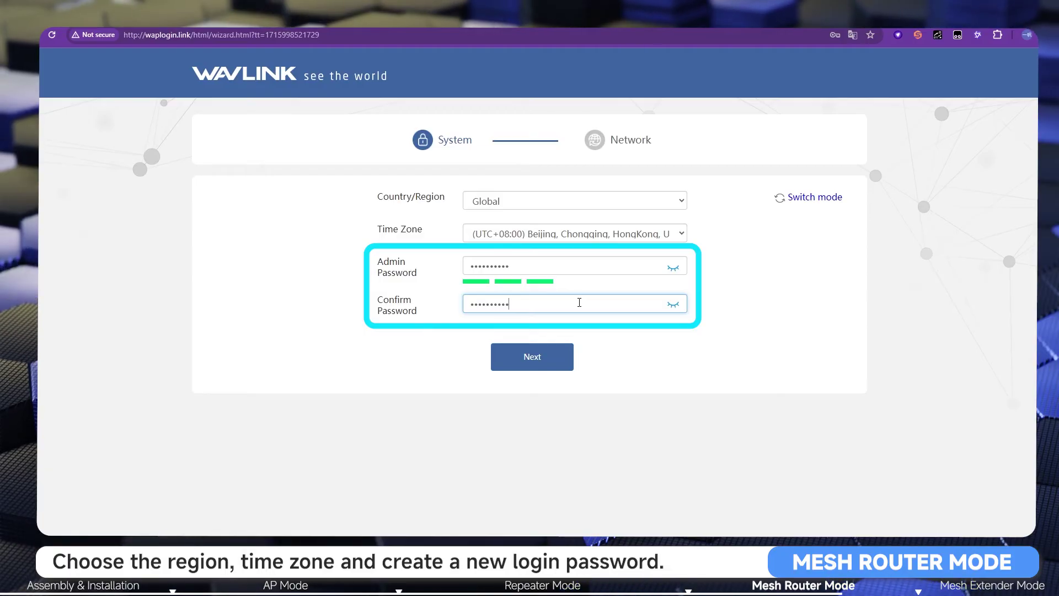
Step: On the network step, keep DHCP as WAN type and rename the SSID to WAVLINK-Test
{"action": "left_click", "coordinate": [535, 368]}
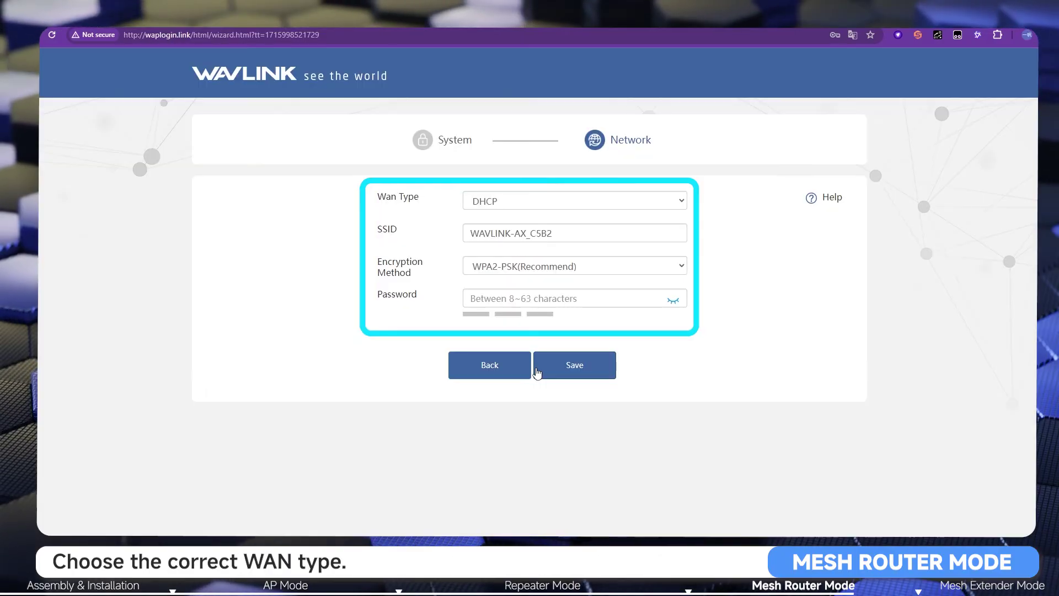
{"action": "left_click", "coordinate": [680, 204]}
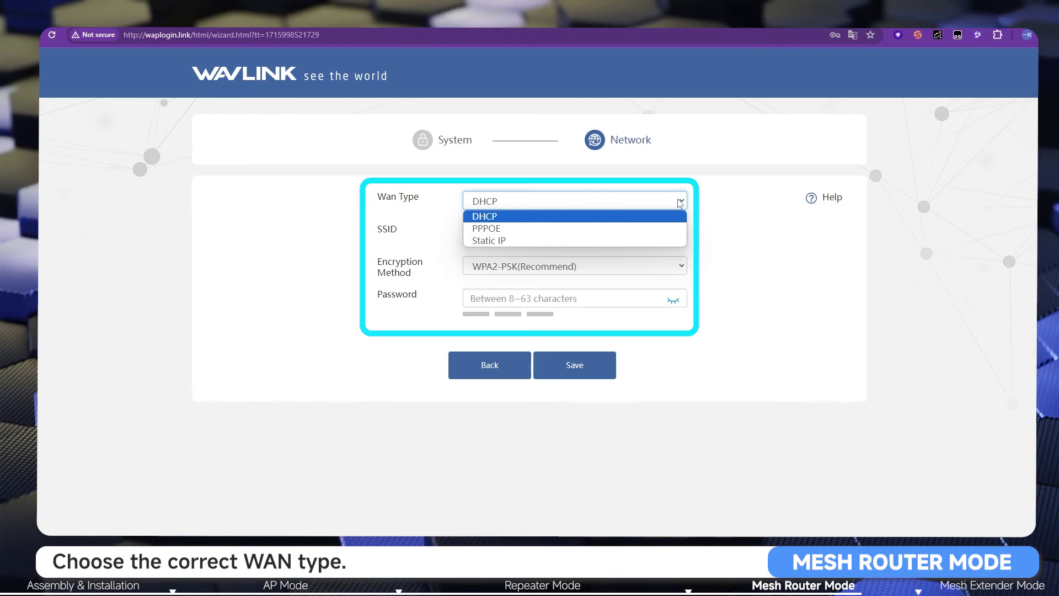
{"action": "left_click", "coordinate": [679, 203]}
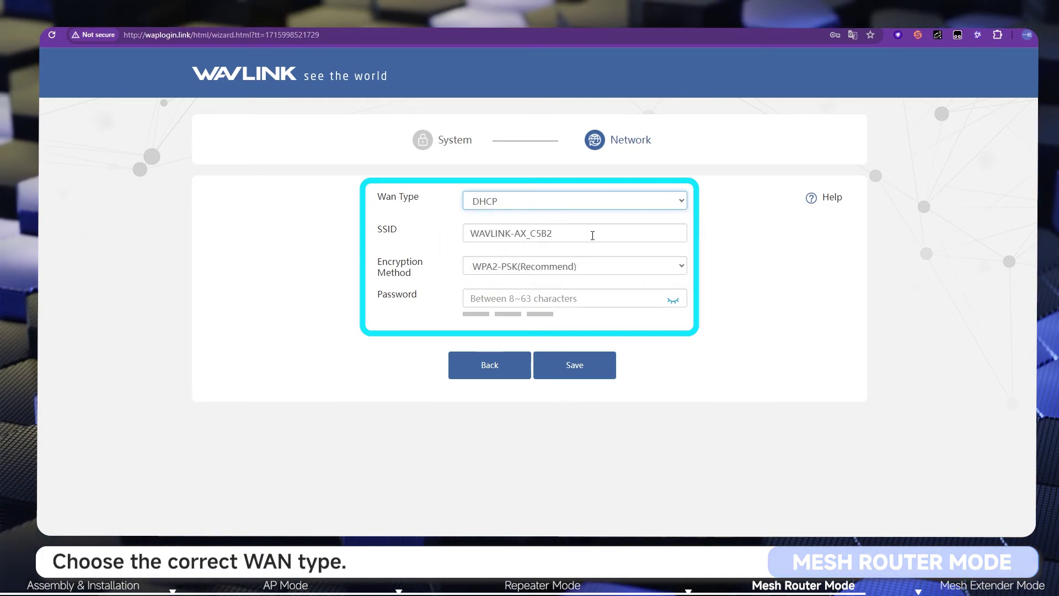
{"action": "left_click", "coordinate": [573, 236]}
{"action": "double_click", "coordinate": [583, 235]}
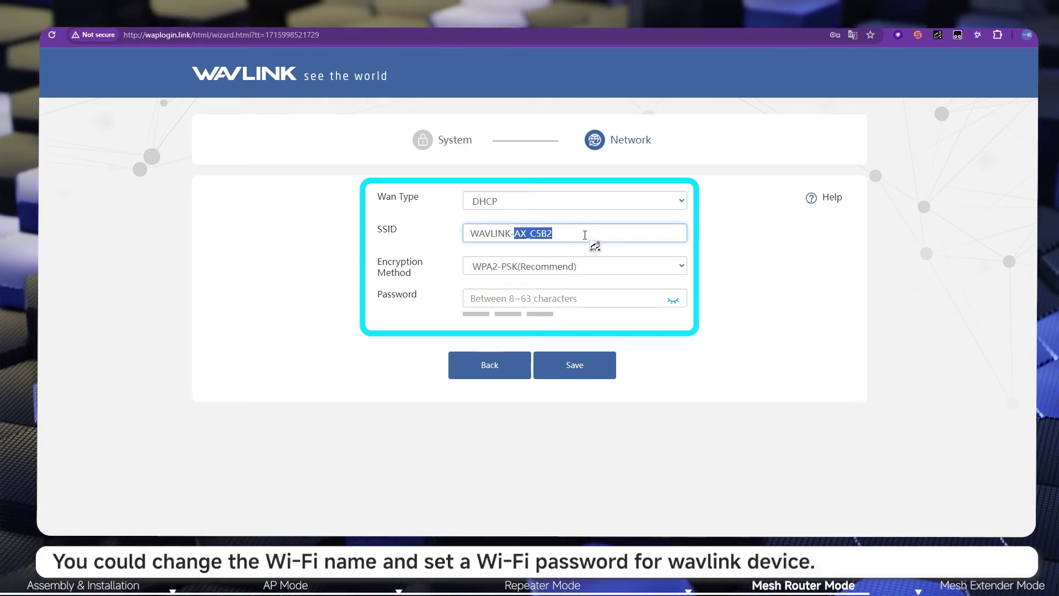
{"action": "type", "text": "Test"}
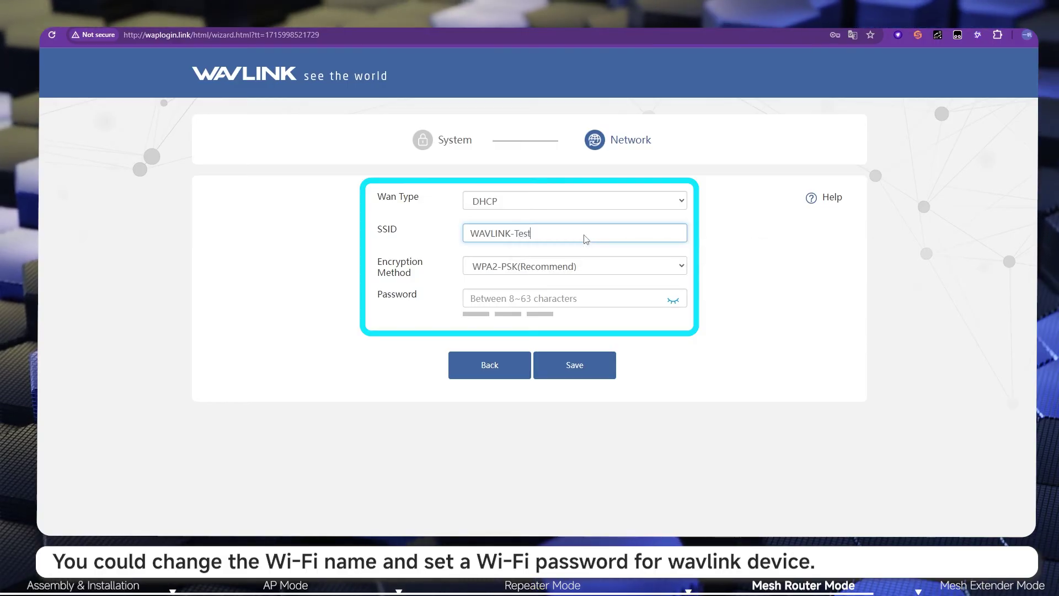
Step: Keep WPA2-PSK(Recommend) encryption, enter a Wi-Fi password, and save the network settings
{"action": "left_click", "coordinate": [586, 266]}
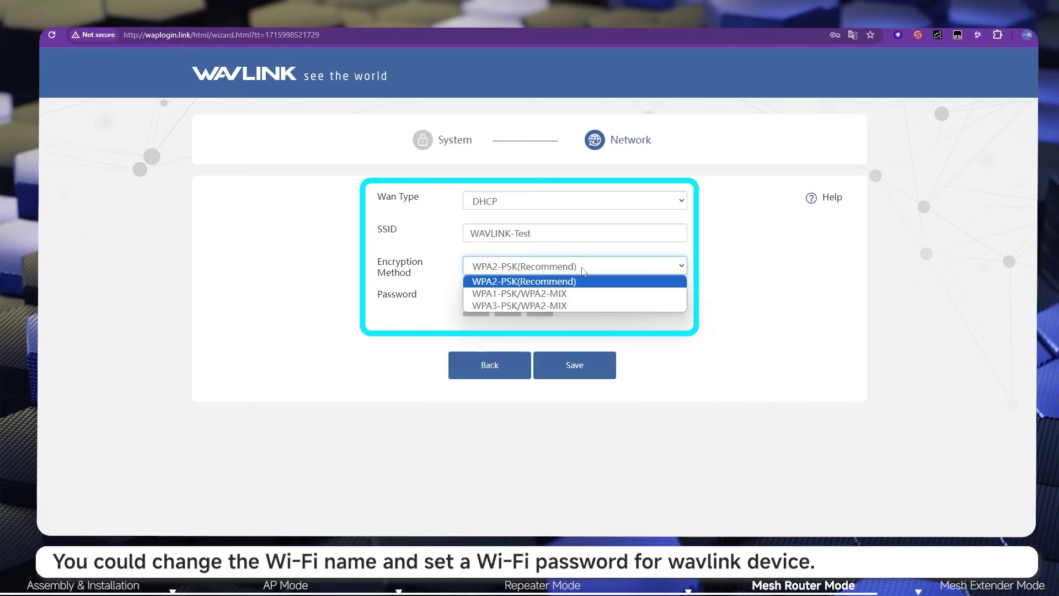
{"action": "left_click", "coordinate": [584, 270]}
{"action": "left_click", "coordinate": [544, 297]}
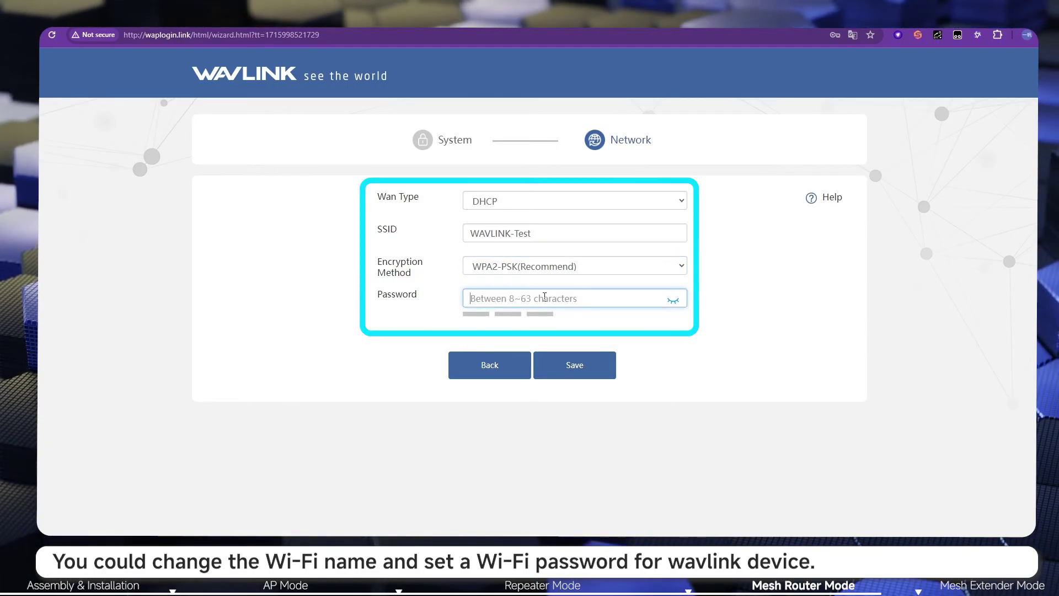
{"action": "type", "text": "1234"}
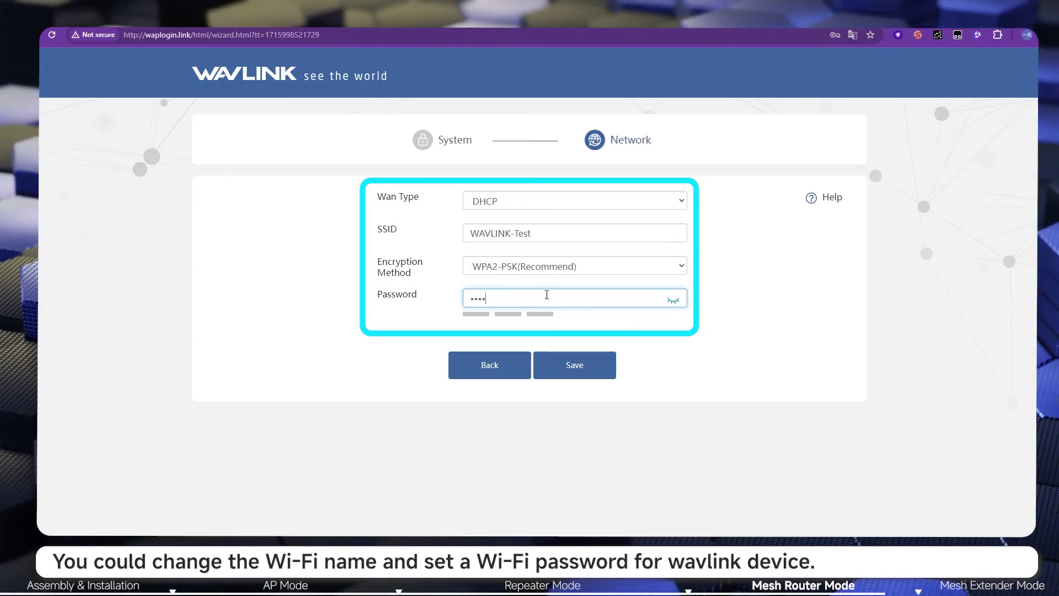
{"action": "type", "text": "567890"}
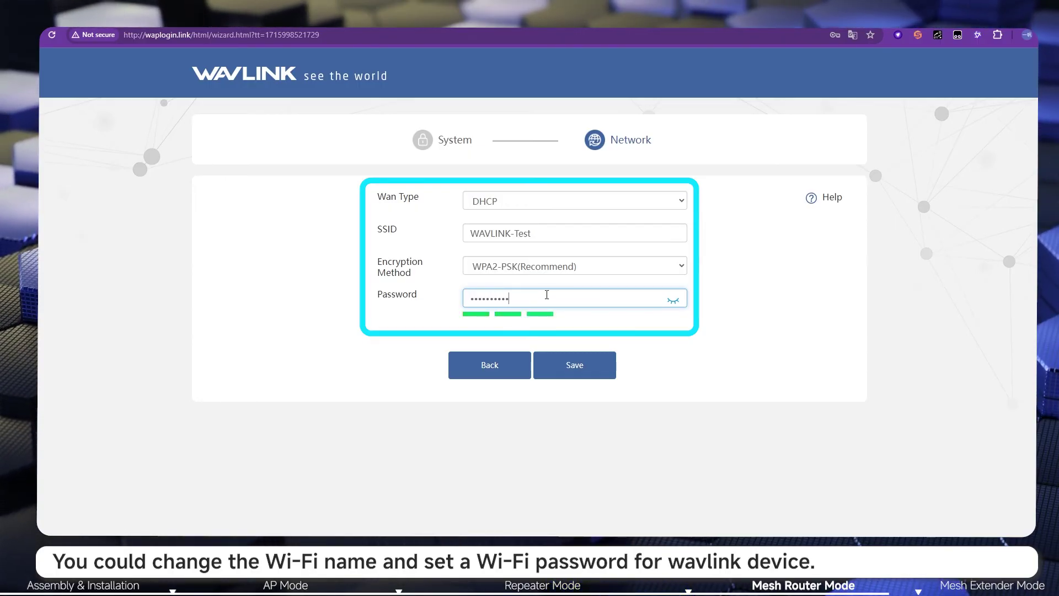
{"action": "left_click", "coordinate": [574, 365]}
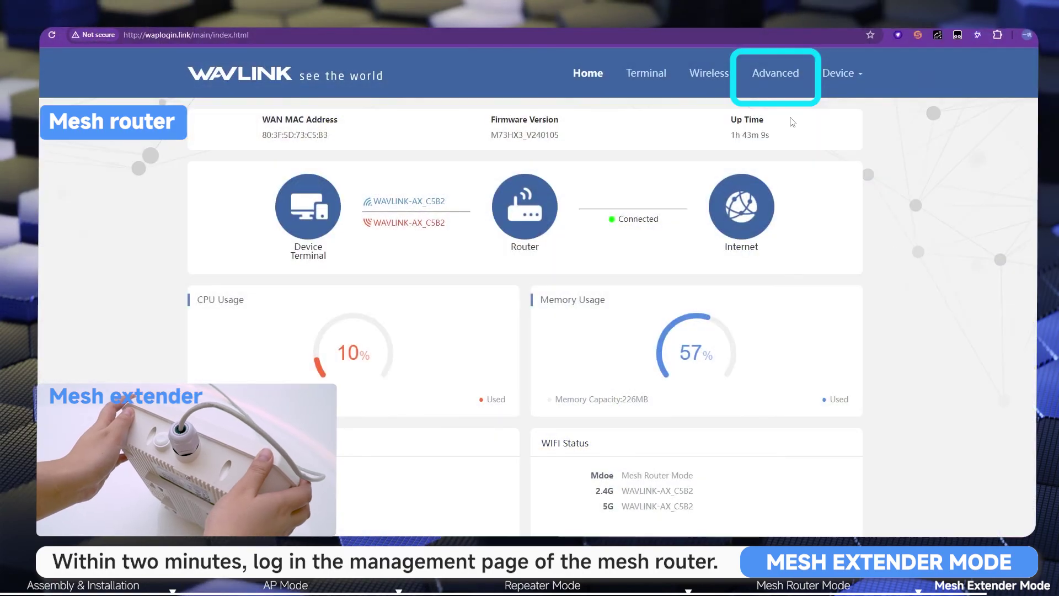
Step: Under Advanced > Mesh Network, add a mesh node and start scanning for the extender
{"action": "left_click", "coordinate": [782, 84]}
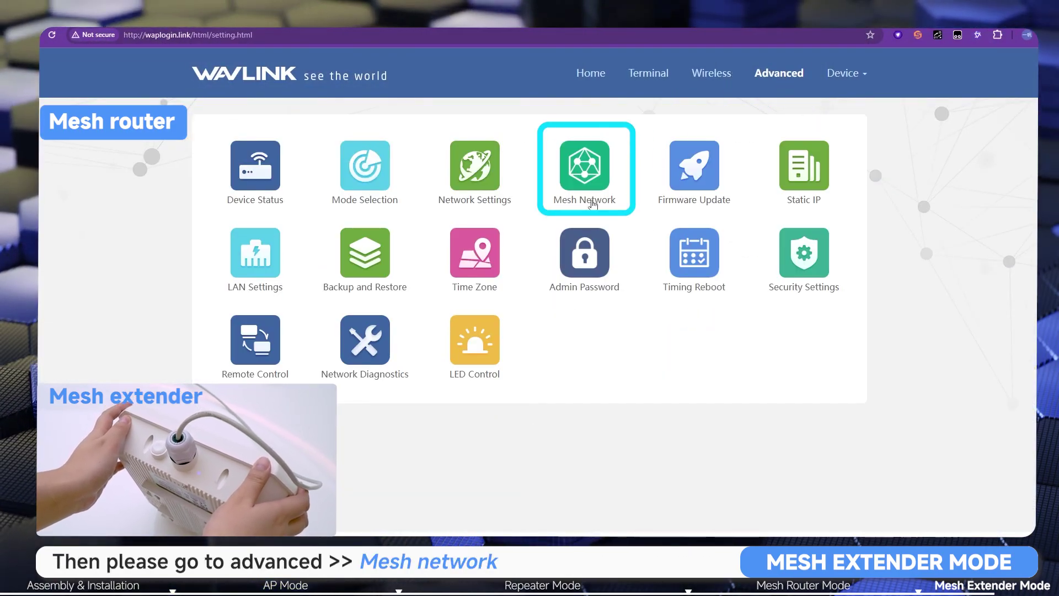
{"action": "left_click", "coordinate": [590, 205]}
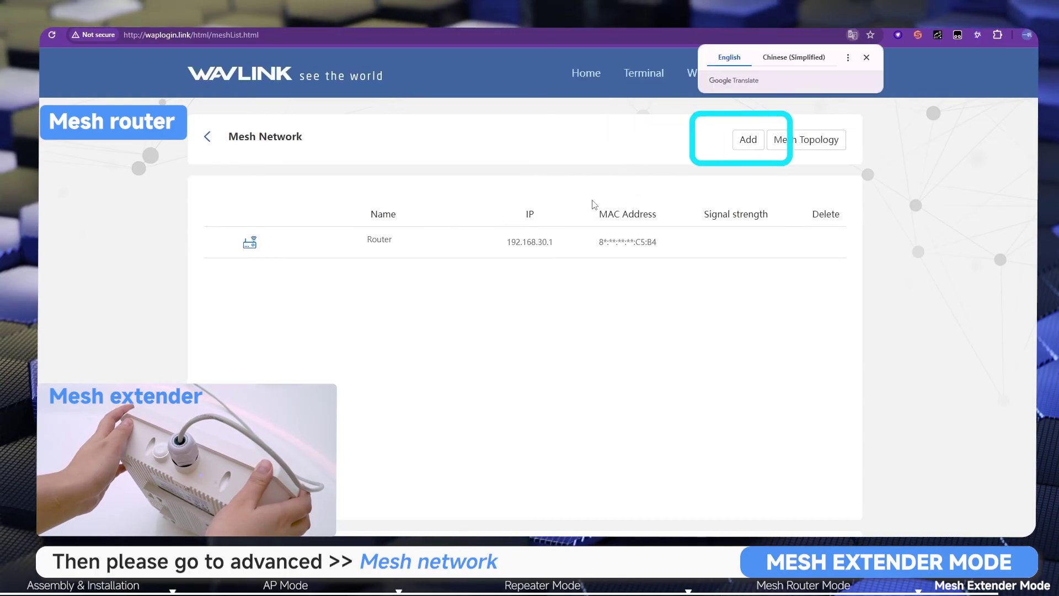
{"action": "left_click", "coordinate": [749, 145]}
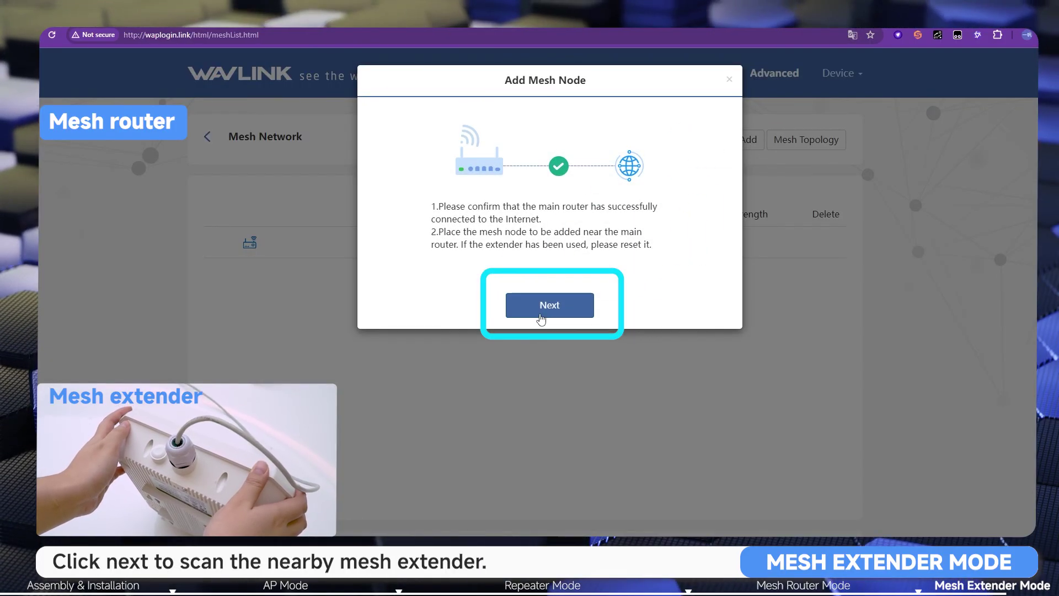
{"action": "left_click", "coordinate": [543, 312]}
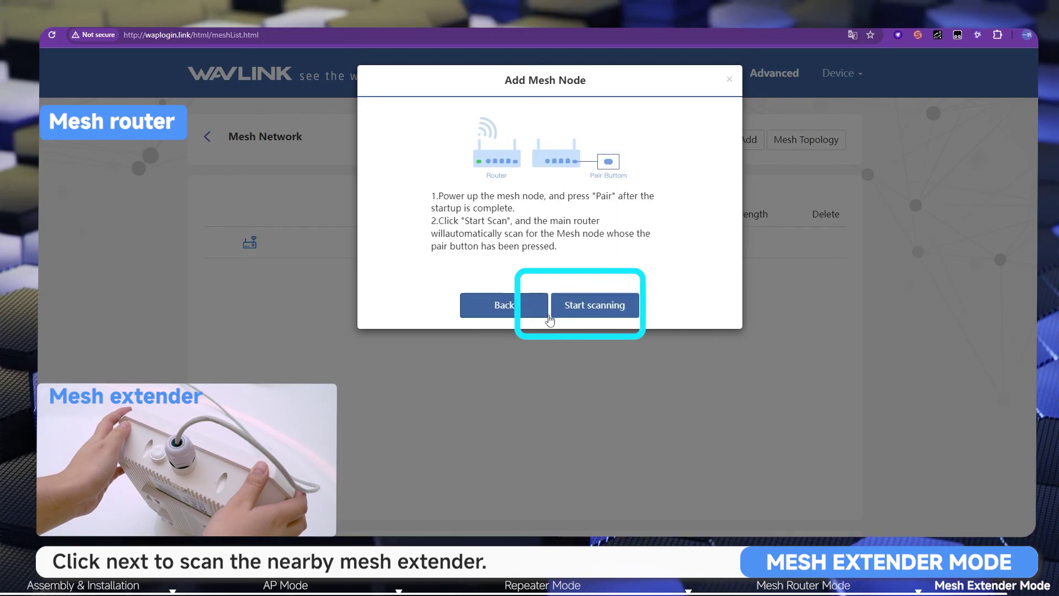
{"action": "left_click", "coordinate": [589, 319]}
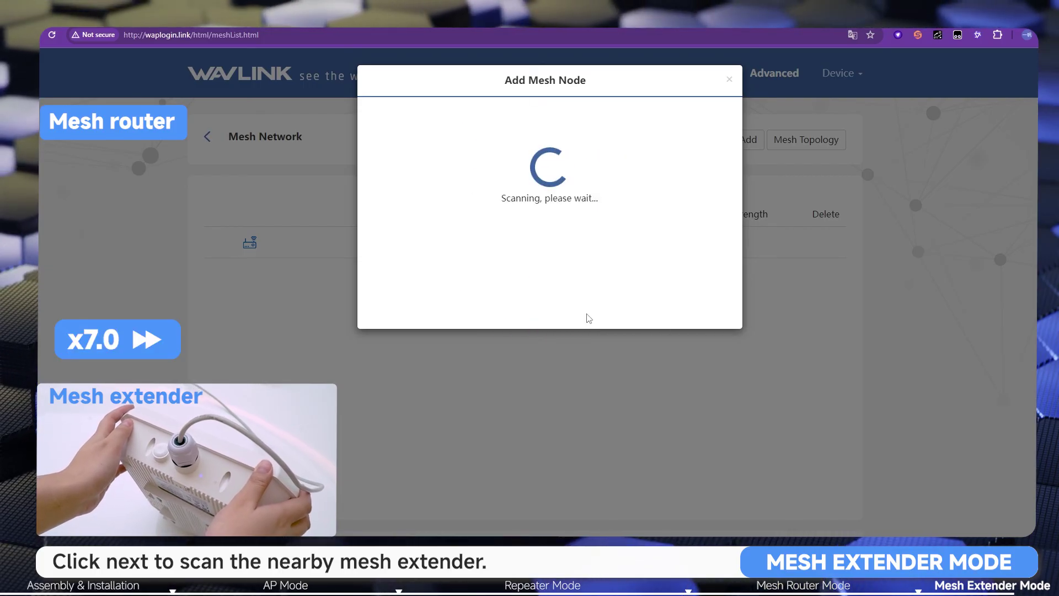